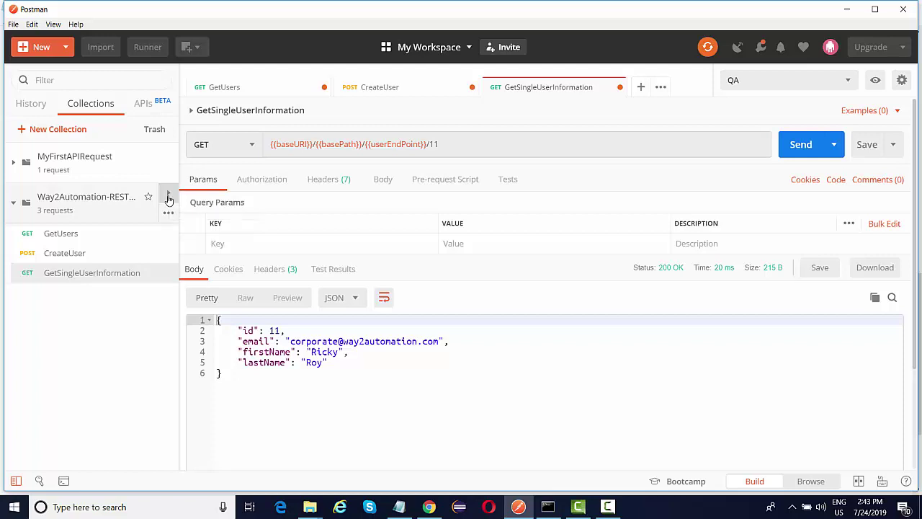
# - Open the Way2Automation-RESTAPI collection in the Collection Runner and check the available environments, keeping QA
pyautogui.click(168, 198)
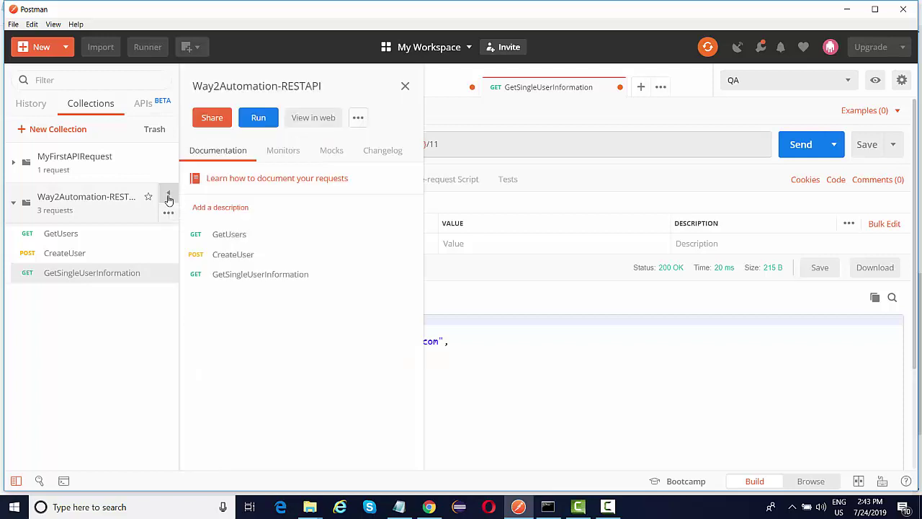
pyautogui.click(257, 118)
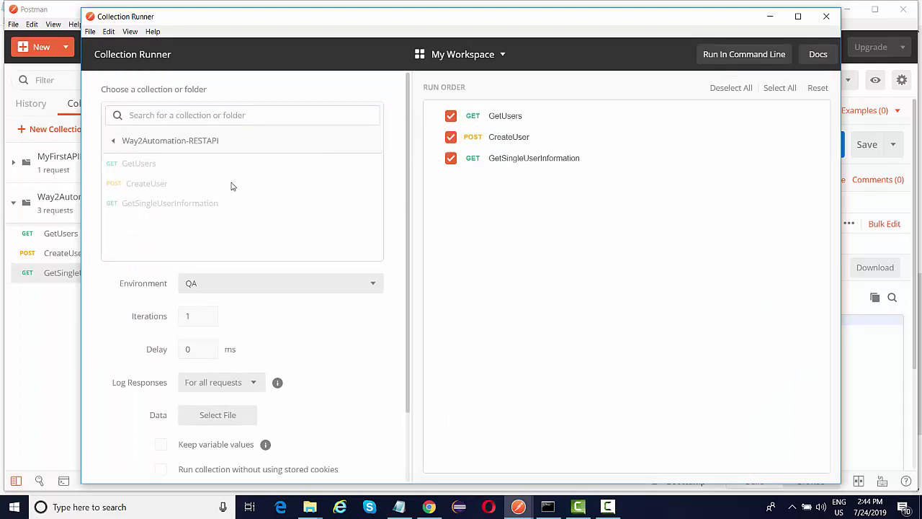
pyautogui.scroll(-2, 219, 243)
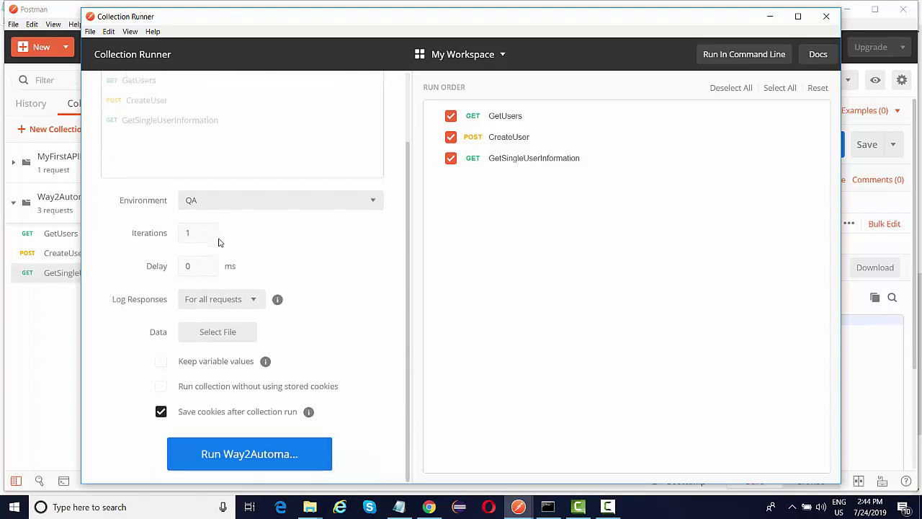
pyautogui.click(264, 201)
pyautogui.click(264, 201)
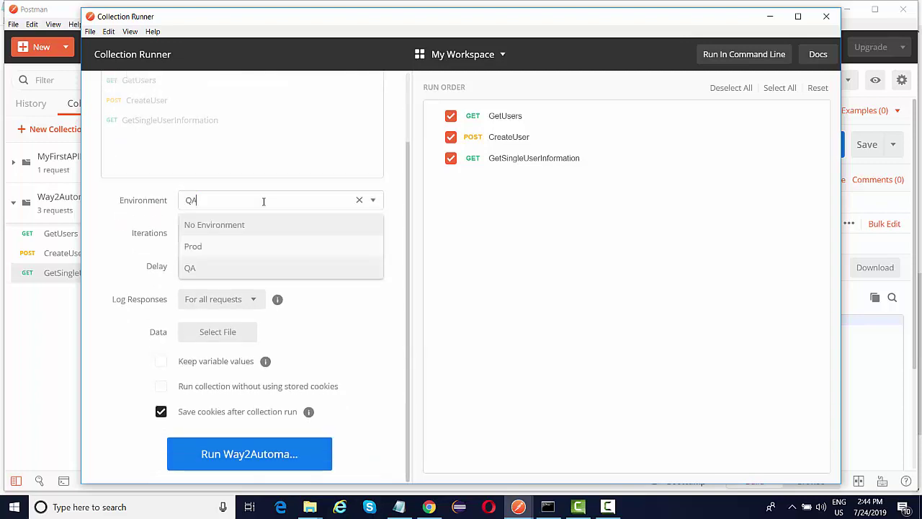
pyautogui.click(150, 217)
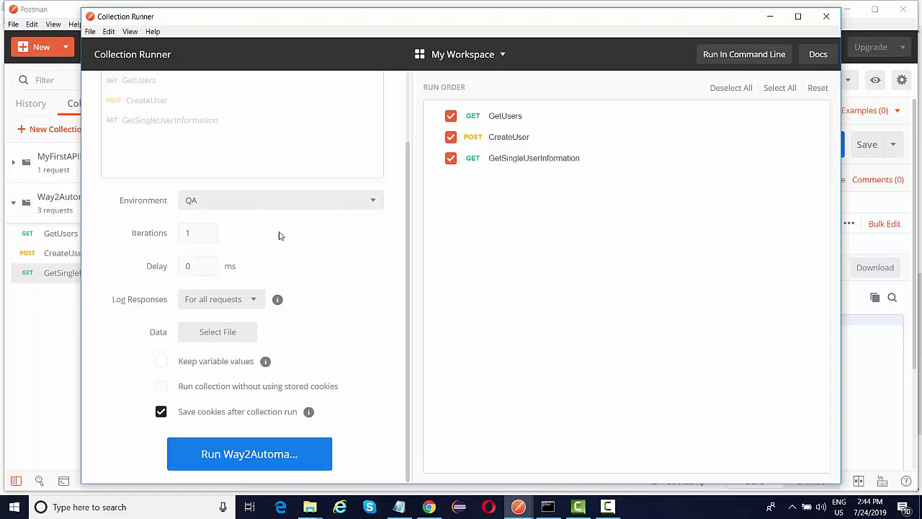
# - Set the collection run's delay to 1000 ms and review the response logging options, keeping them for all requests
pyautogui.click(190, 231)
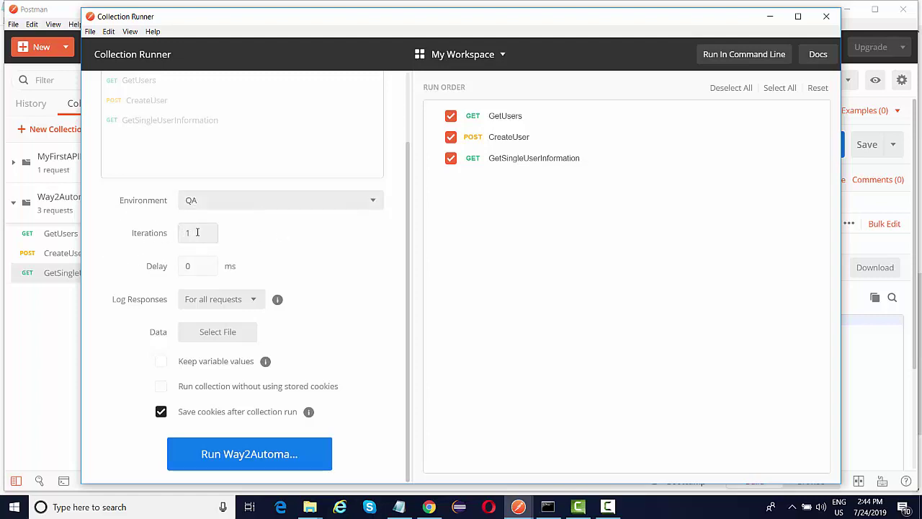
pyautogui.click(193, 266)
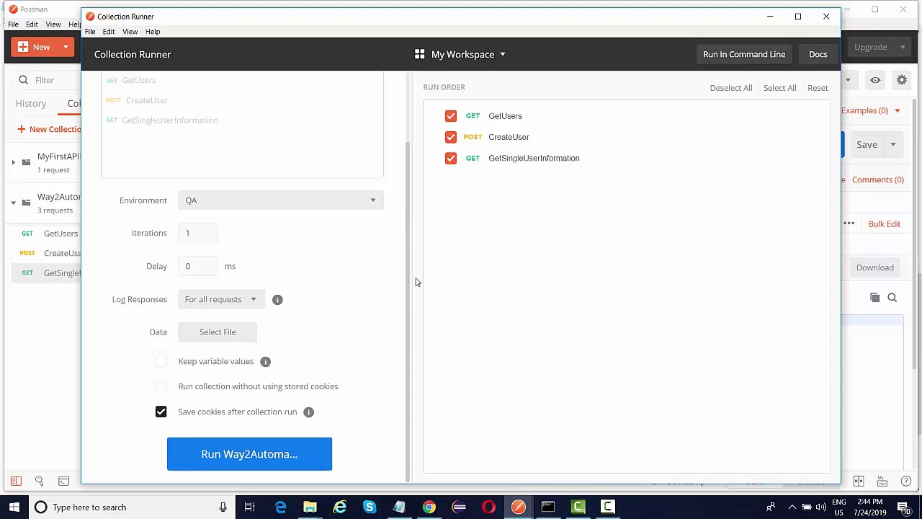
pyautogui.click(198, 268)
pyautogui.press('BackSpace')
pyautogui.write('1000')
pyautogui.click(284, 265)
pyautogui.click(237, 299)
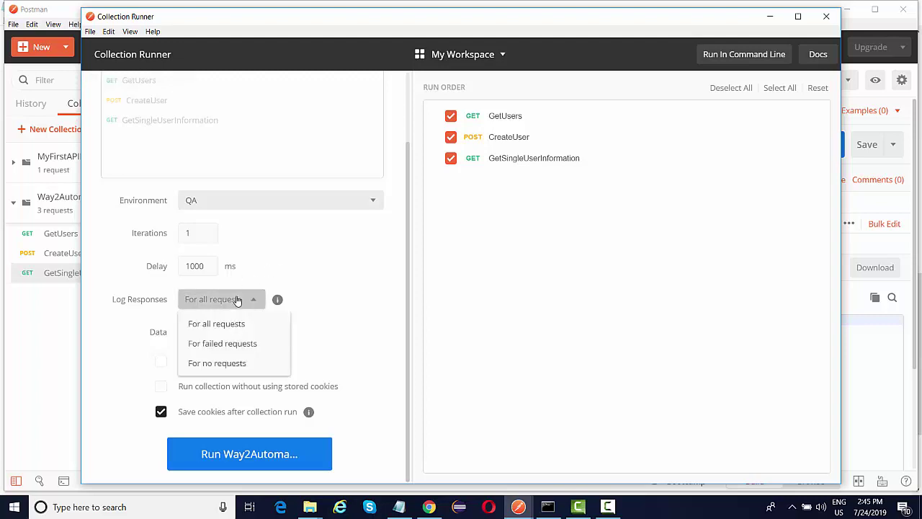
pyautogui.click(342, 277)
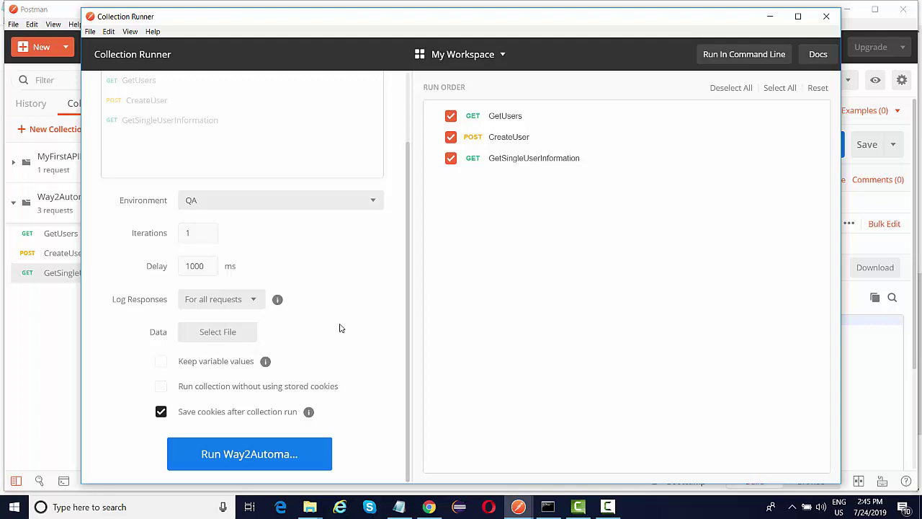
# - Try to run the Way2Automation-RESTAPI collection against QA, and filter the results by failed and then all
pyautogui.scroll(2, 341, 328)
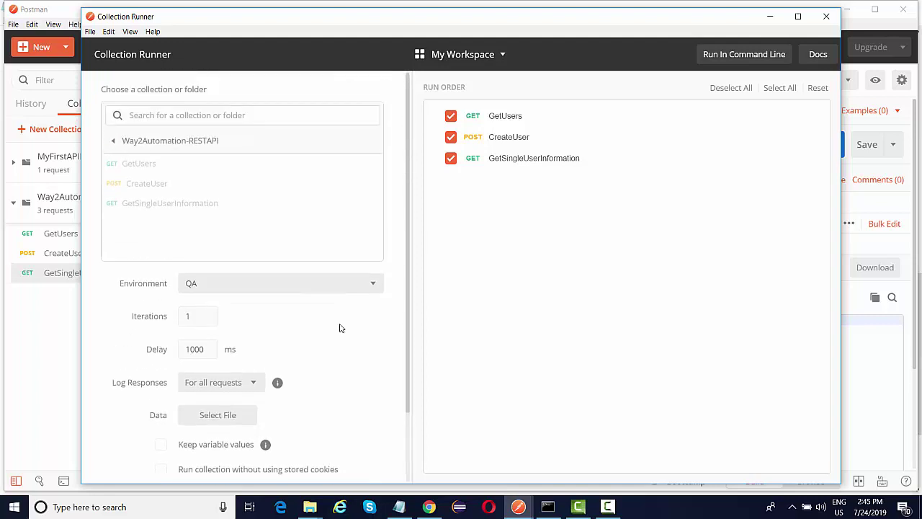
pyautogui.scroll(-2, 341, 328)
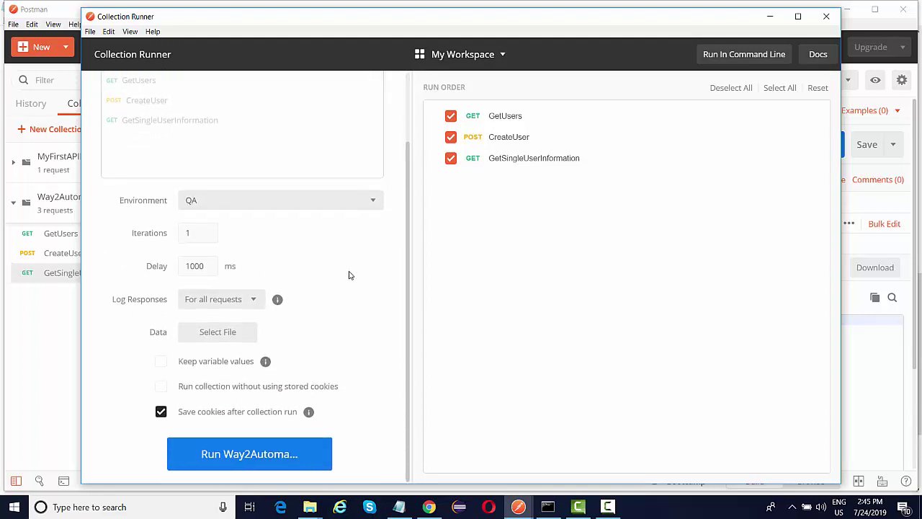
pyautogui.scroll(2, 349, 275)
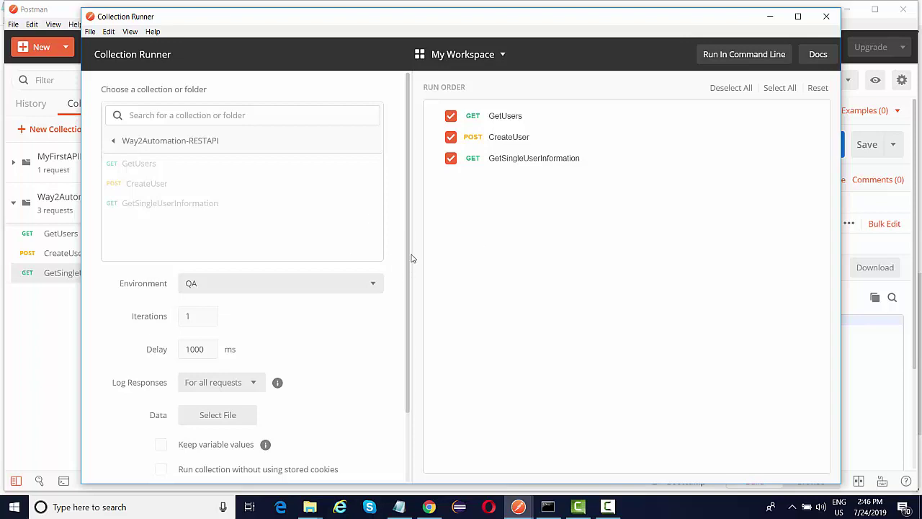
pyautogui.scroll(-3, 412, 258)
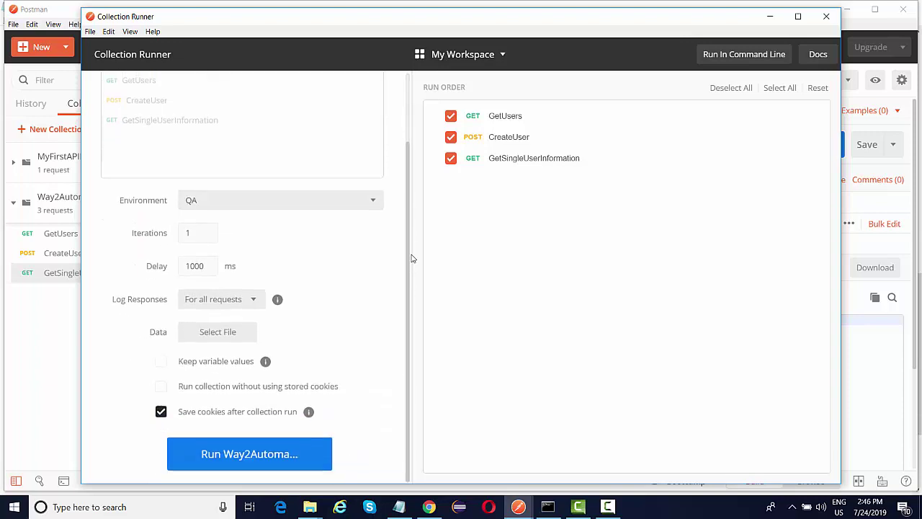
pyautogui.click(242, 455)
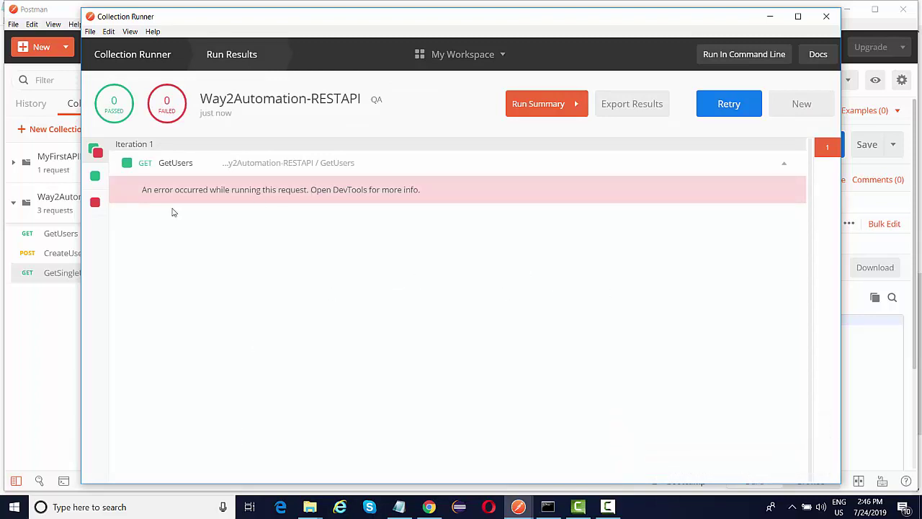
pyautogui.click(93, 206)
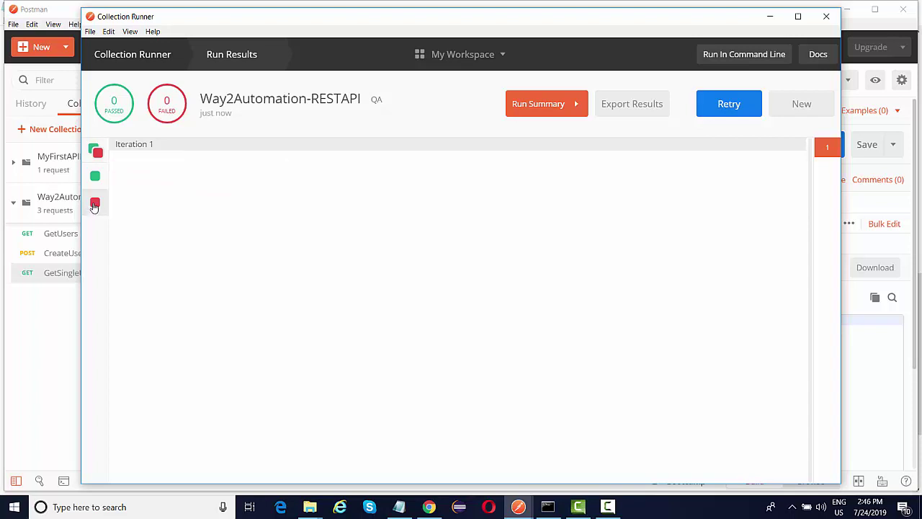
pyautogui.click(101, 153)
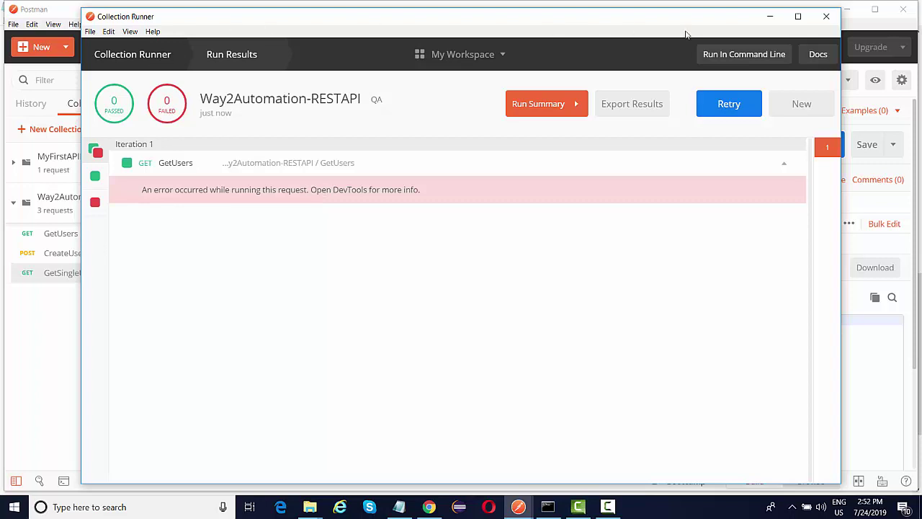
# - Close the Collection Runner and save the pending changes in the GetSingleUserInformation, CreateUser and GetUsers requests
pyautogui.click(827, 19)
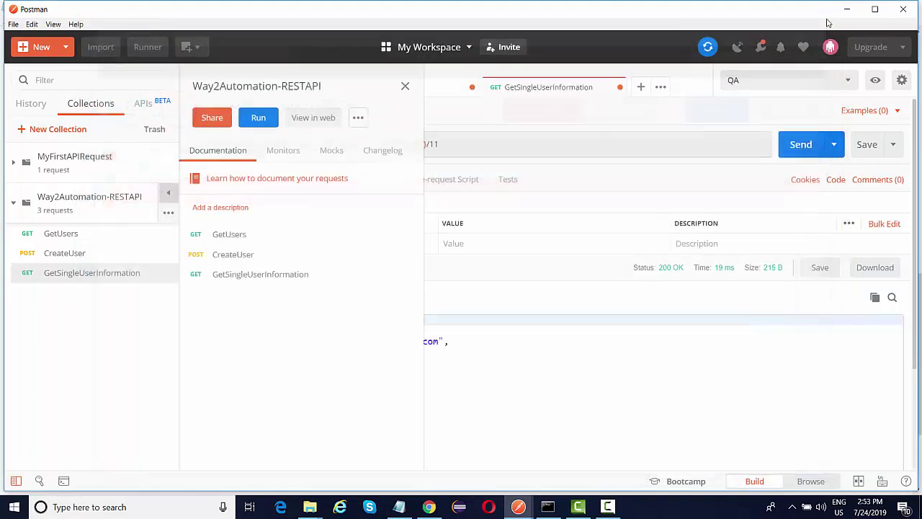
pyautogui.click(464, 372)
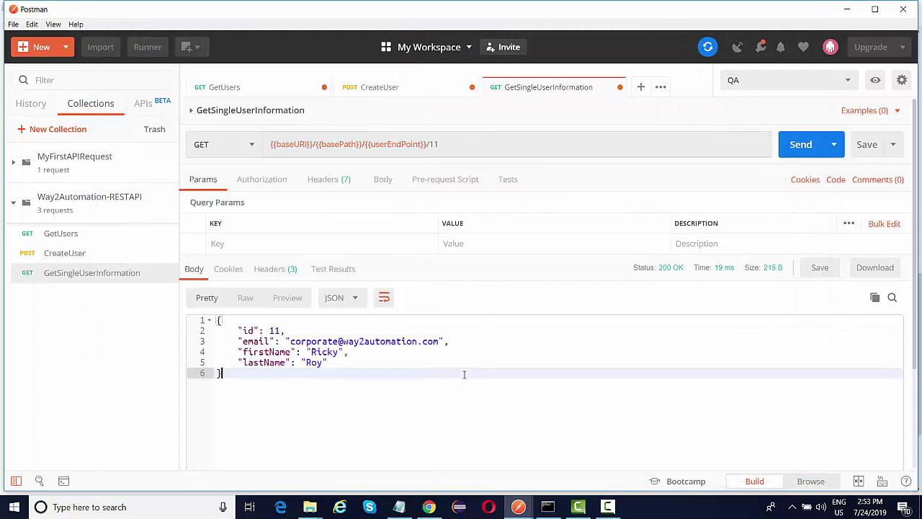
pyautogui.click(865, 150)
pyautogui.click(132, 258)
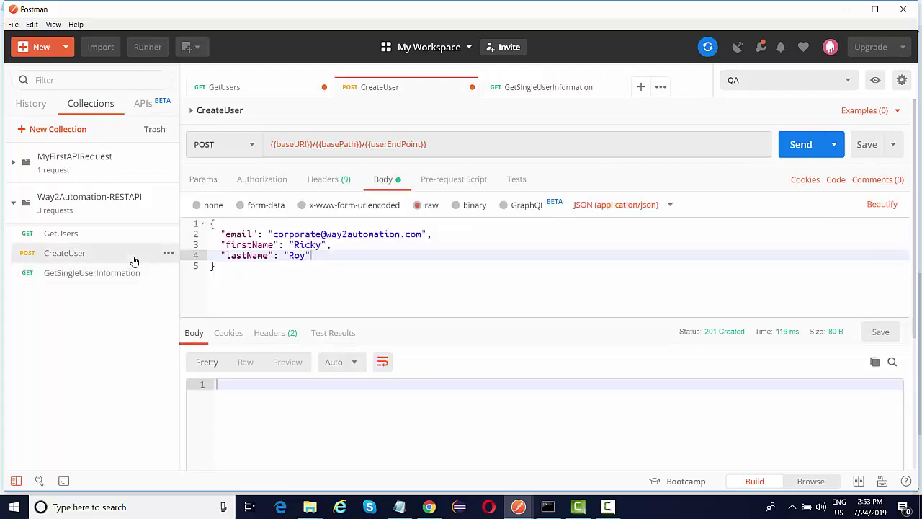
pyautogui.click(868, 151)
pyautogui.click(132, 238)
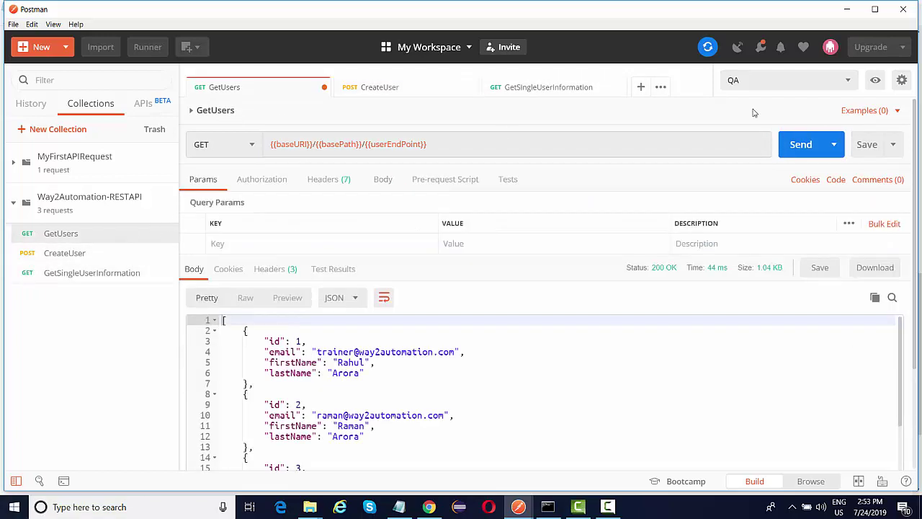
pyautogui.click(867, 144)
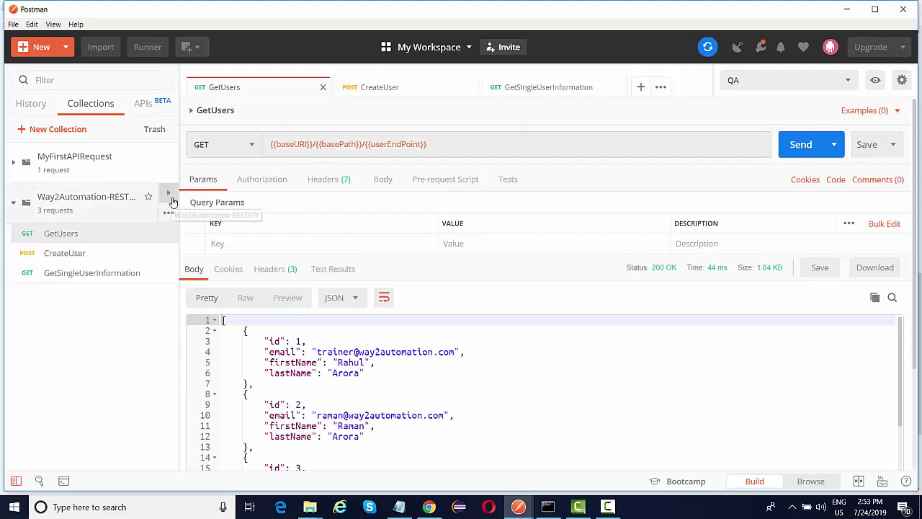
# - Run the Way2Automation-RESTAPI collection in a new Collection Runner for one iteration with the QA environment and no delay
pyautogui.click(169, 192)
pyautogui.click(258, 120)
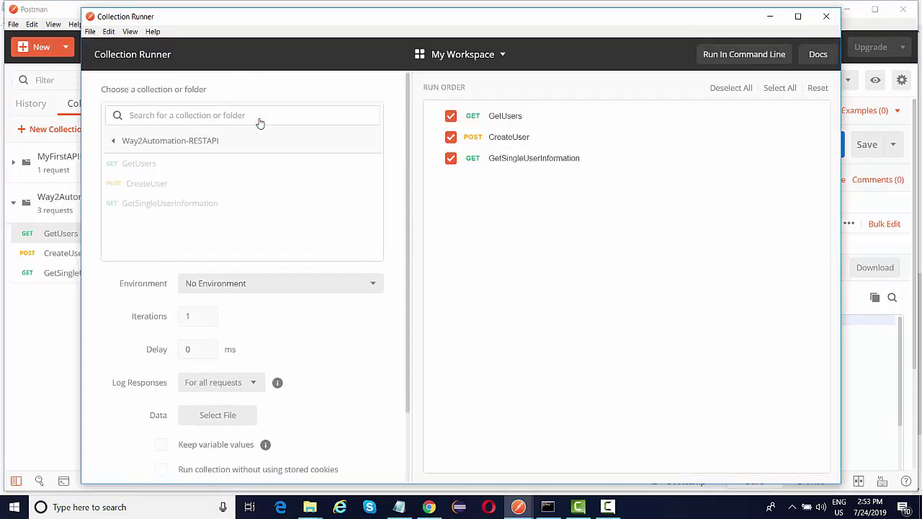
pyautogui.scroll(-2, 336, 303)
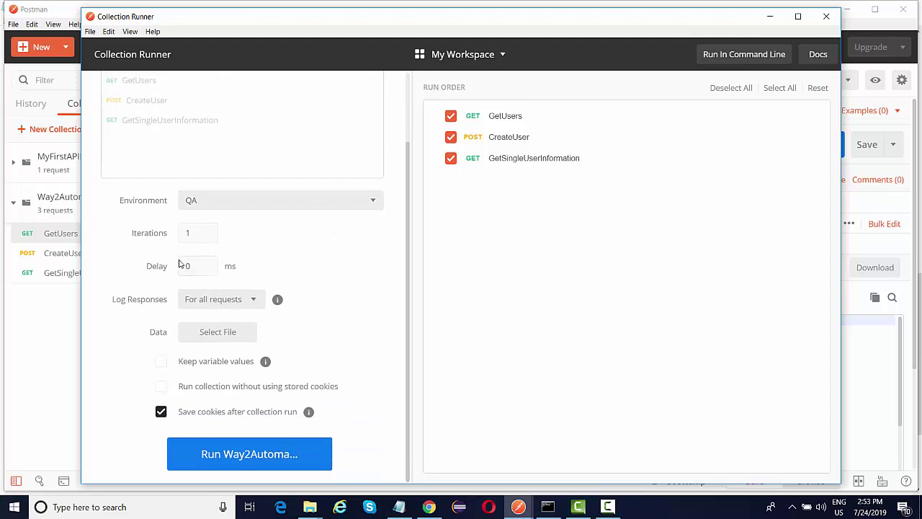
pyautogui.click(231, 452)
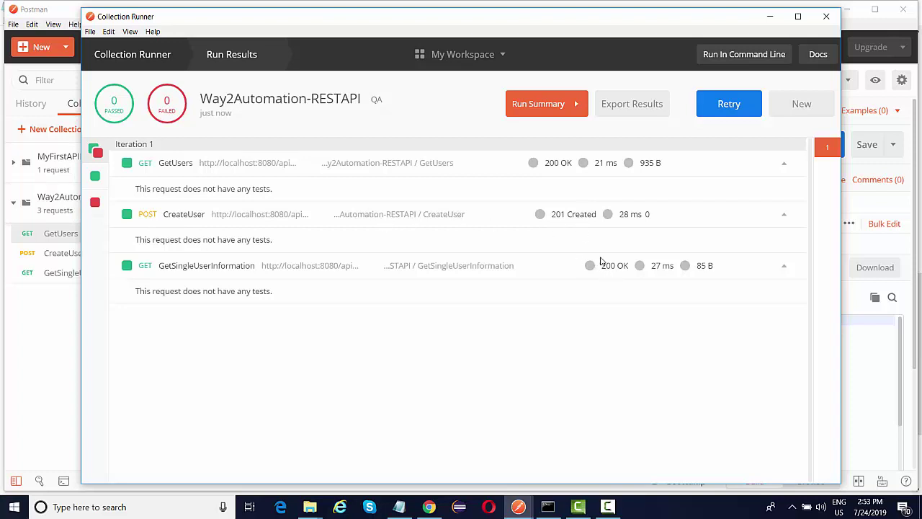
# - Examine the GetUsers run details: request URL, request headers, request body, response headers and response body
pyautogui.click(168, 164)
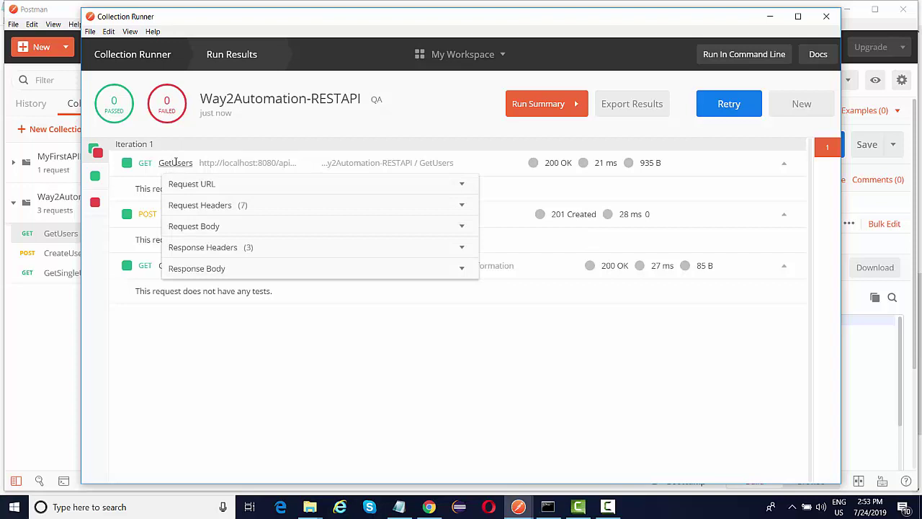
pyautogui.click(196, 187)
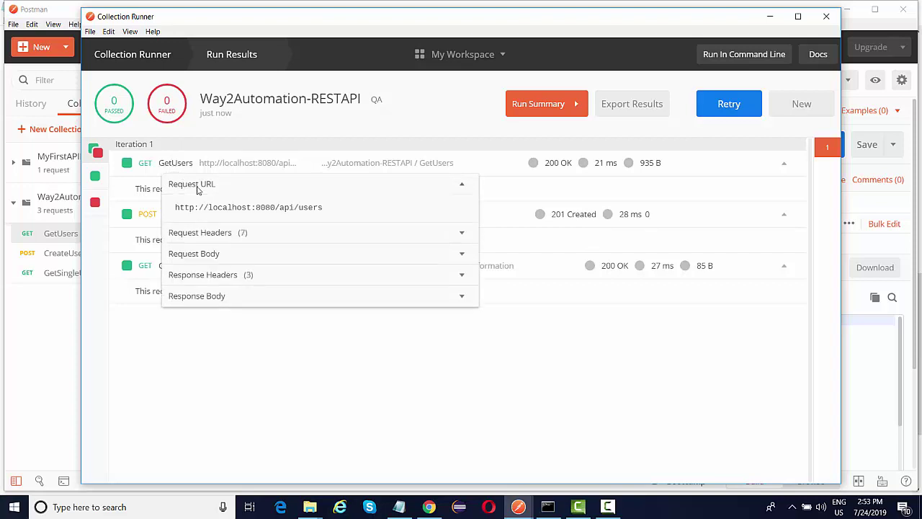
pyautogui.click(238, 233)
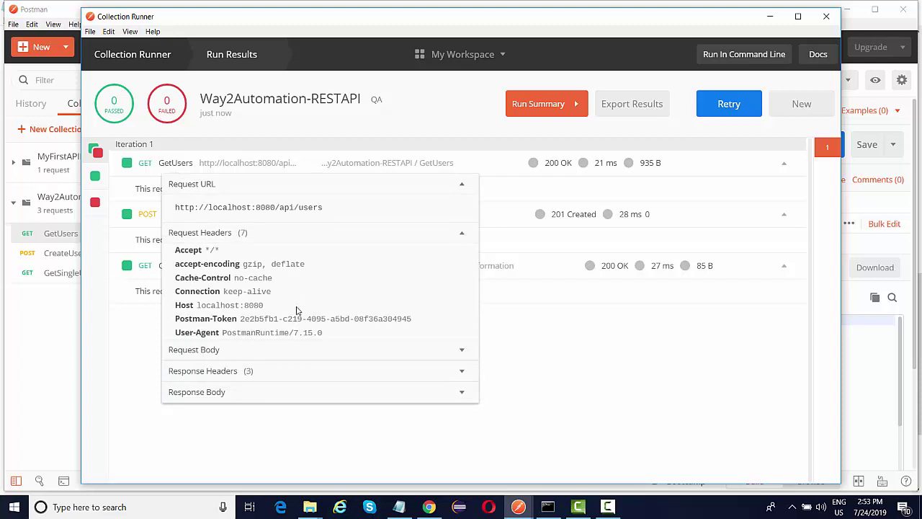
pyautogui.click(237, 350)
pyautogui.scroll(-1, 237, 353)
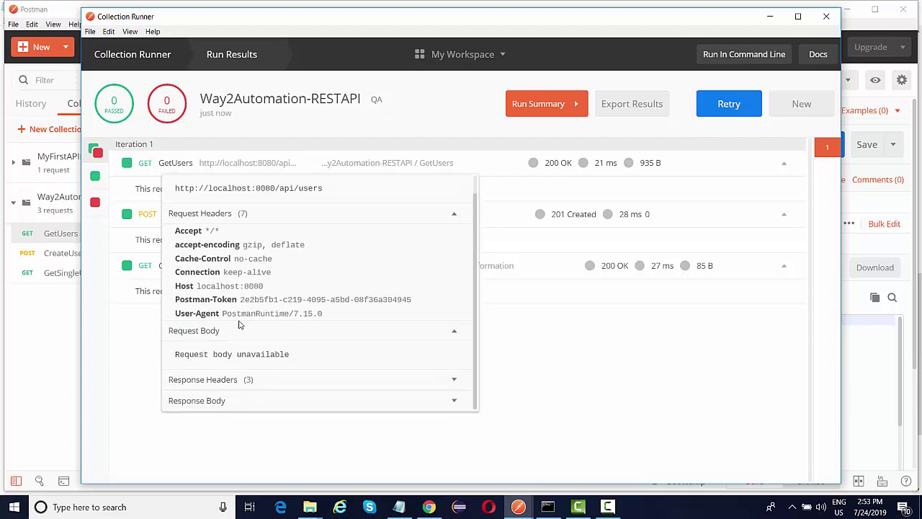
pyautogui.click(242, 380)
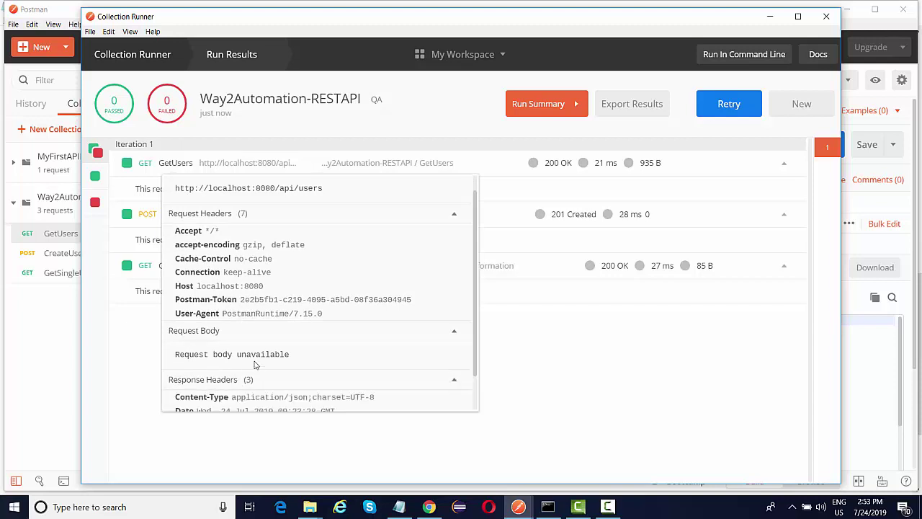
pyautogui.scroll(-2, 254, 365)
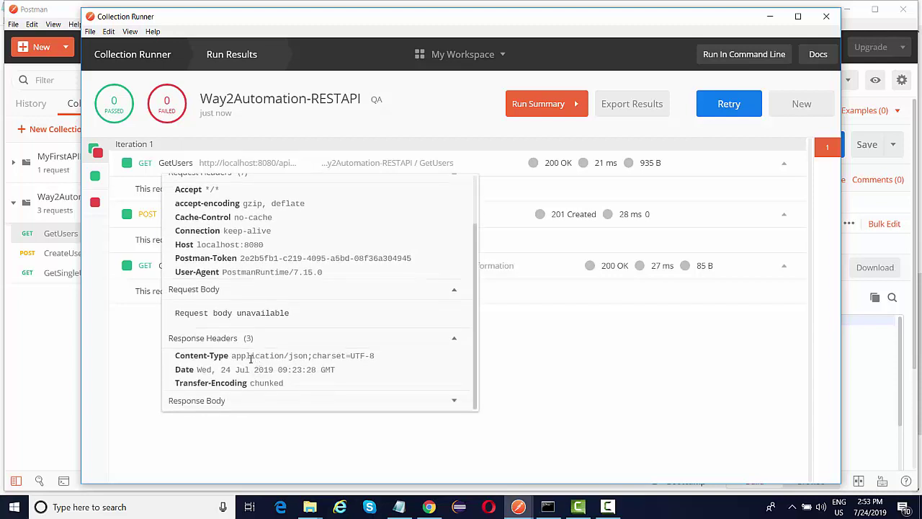
pyautogui.click(242, 401)
pyautogui.scroll(-10, 247, 375)
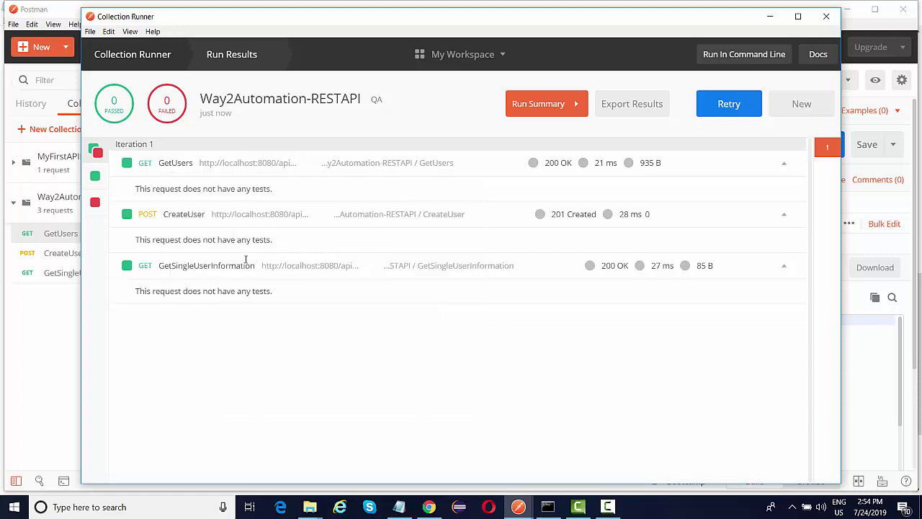
# - Examine the QA run details of CreateUser: request URL, request headers, request body and response body
pyautogui.click(190, 214)
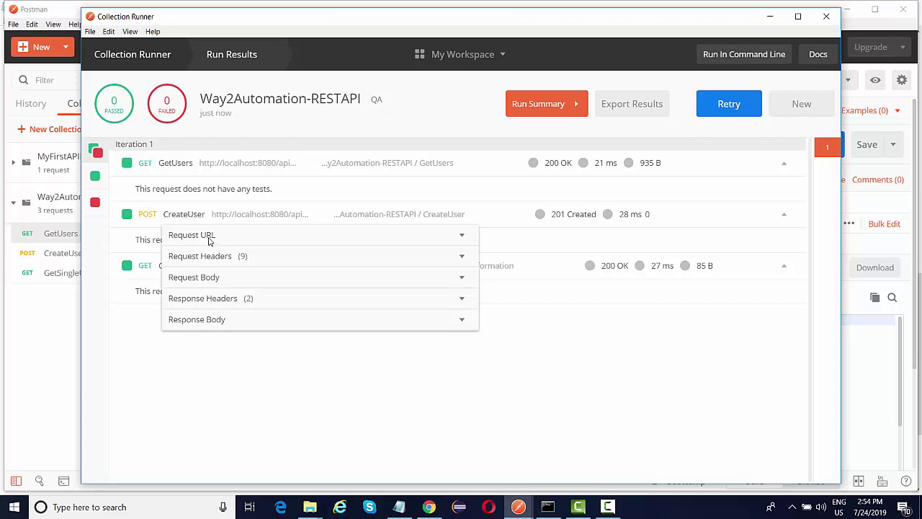
pyautogui.click(209, 237)
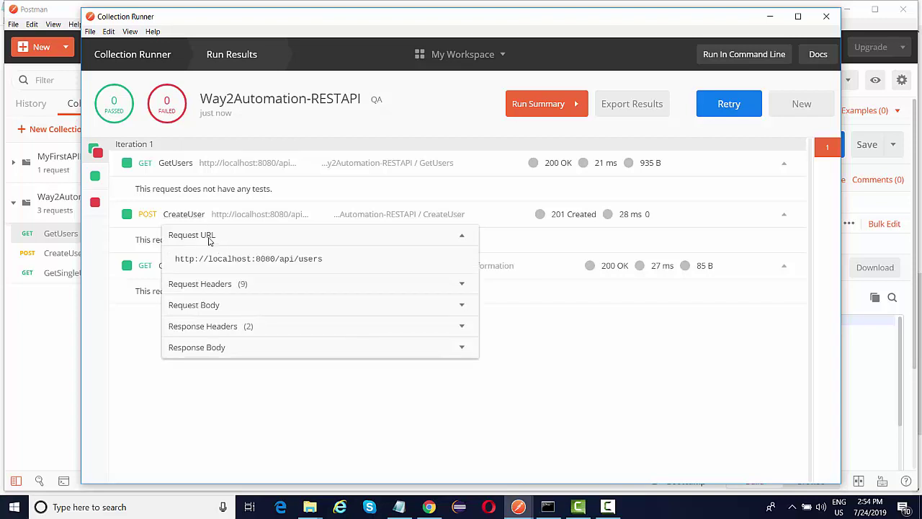
pyautogui.click(241, 288)
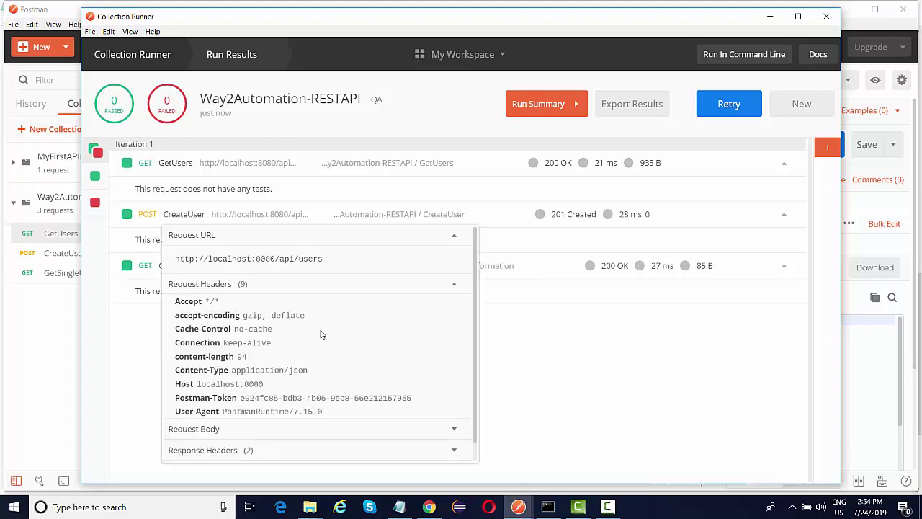
pyautogui.scroll(-1, 321, 333)
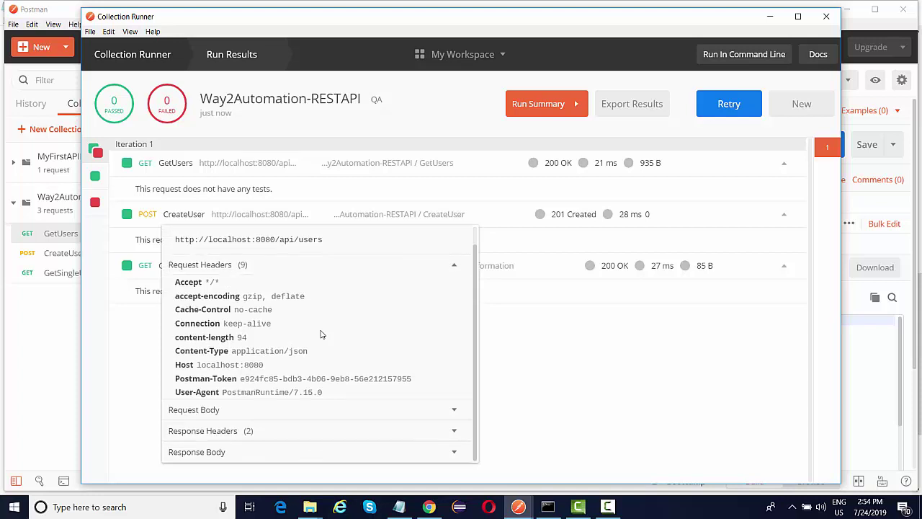
pyautogui.click(225, 410)
pyautogui.scroll(-4, 266, 362)
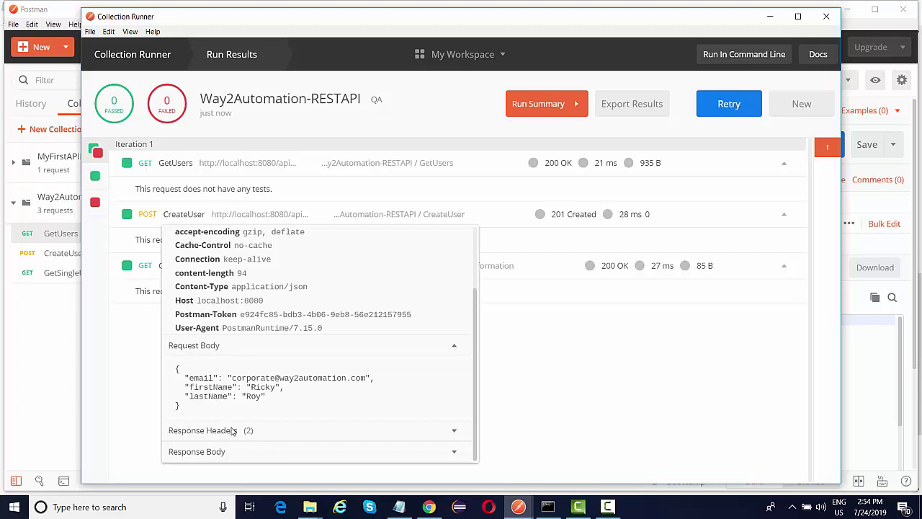
pyautogui.click(221, 451)
pyautogui.scroll(-2, 265, 418)
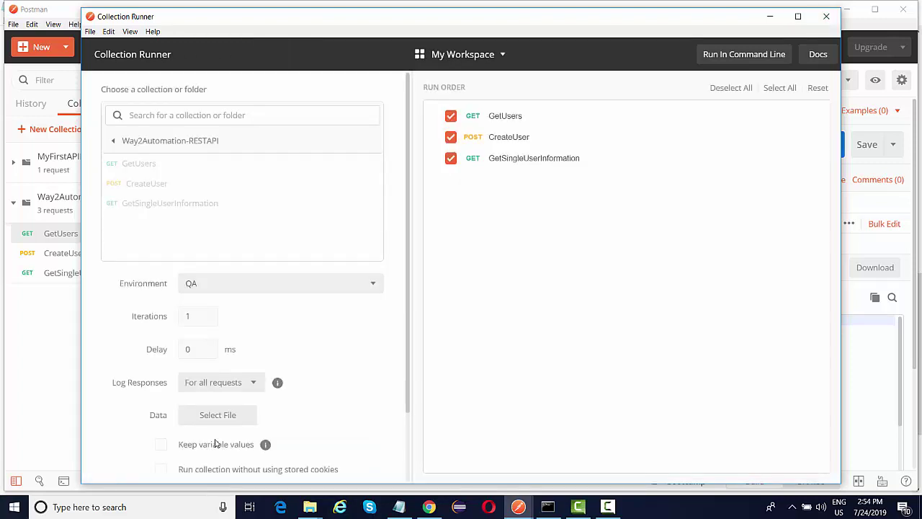
# - Run the Way2Automation-RESTAPI collection for one iteration with the Prod environment and a 1000 ms delay
pyautogui.press('Down')
pyautogui.press('Return')
pyautogui.scroll(-2, 215, 441)
pyautogui.press('Tab')
pyautogui.press('Tab')
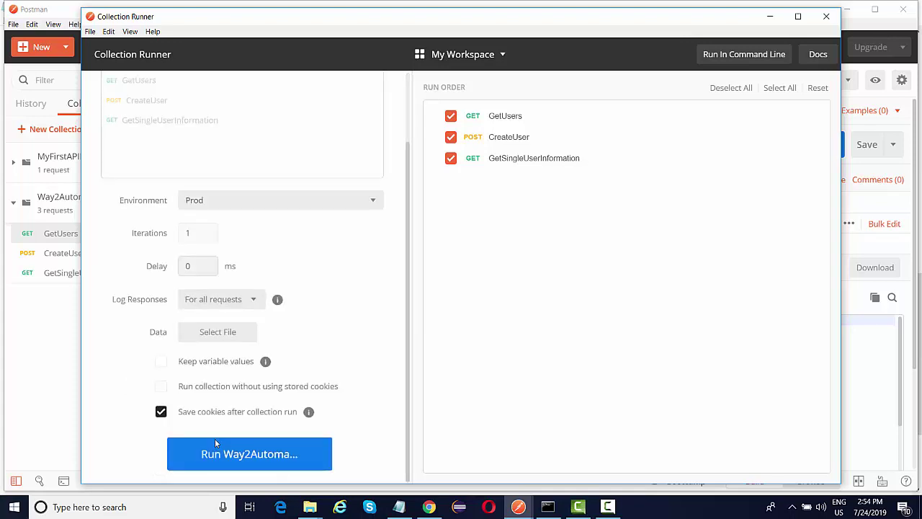
pyautogui.press('BackSpace')
pyautogui.write('1000')
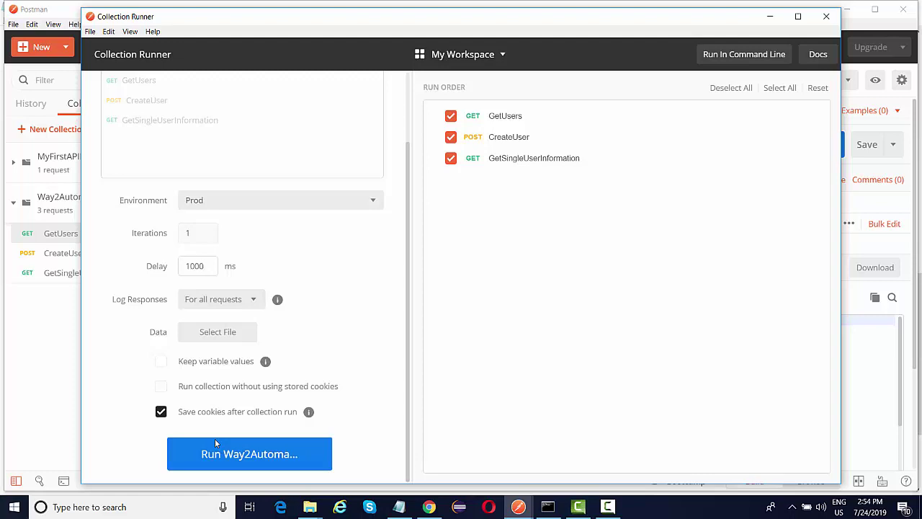
pyautogui.click(215, 442)
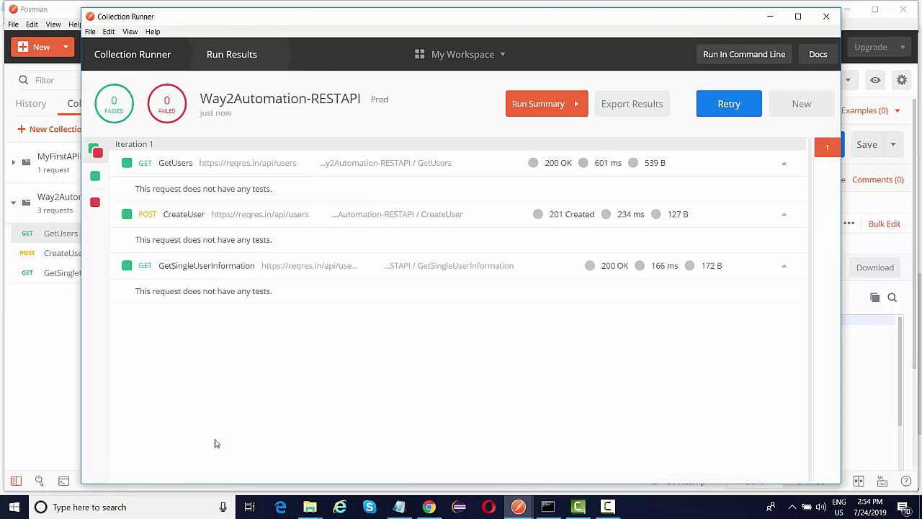
# - Examine the Prod run details of CreateUser, including its response body, request headers and response headers
pyautogui.click(184, 214)
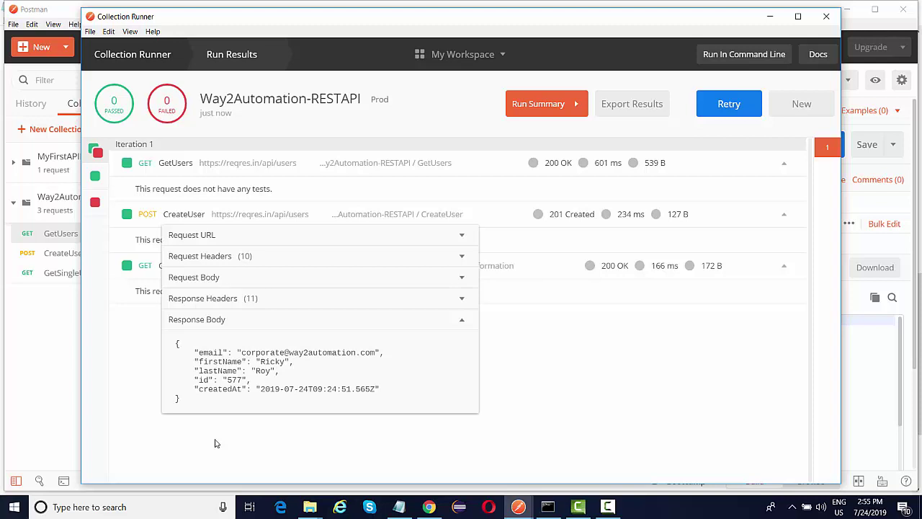
pyautogui.scroll(-3, 215, 442)
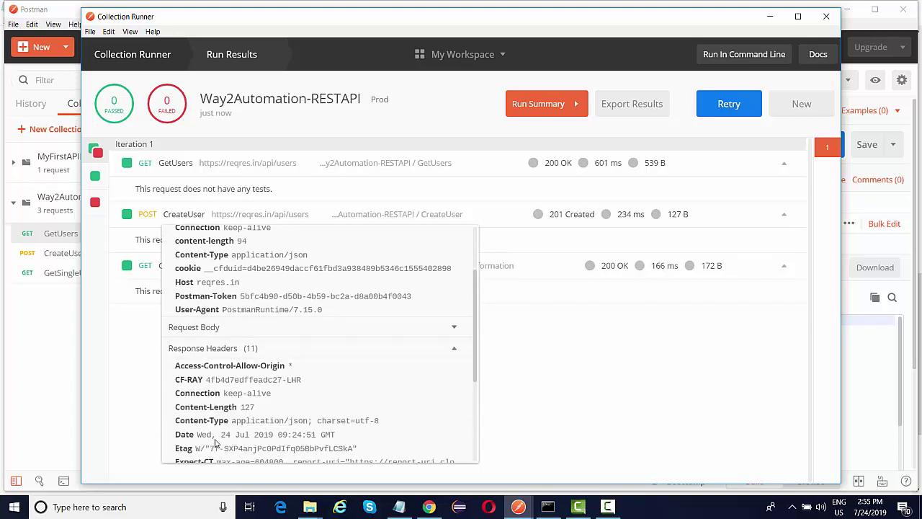
pyautogui.scroll(-4, 215, 443)
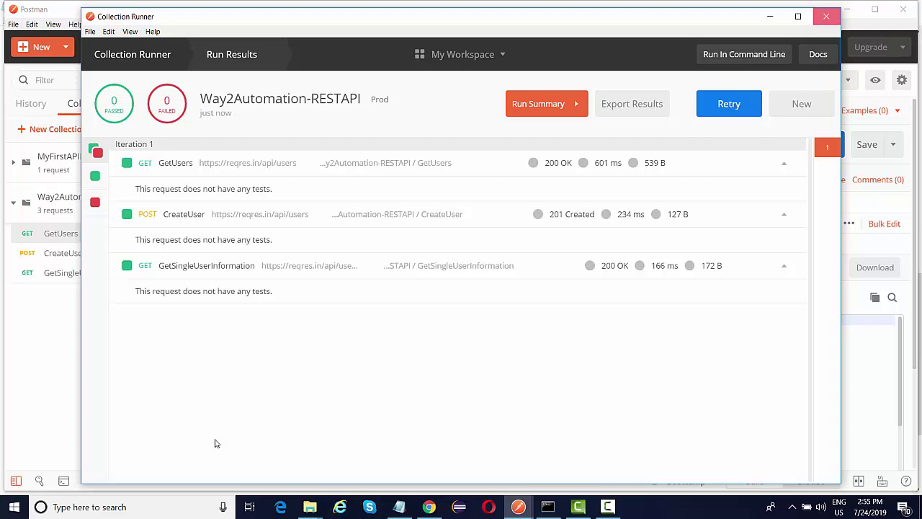
# - Close the Collection Runner and the collection details, and view the GetUsers test script editor and the CreateUser request
pyautogui.hotkey('alt', 'F4')
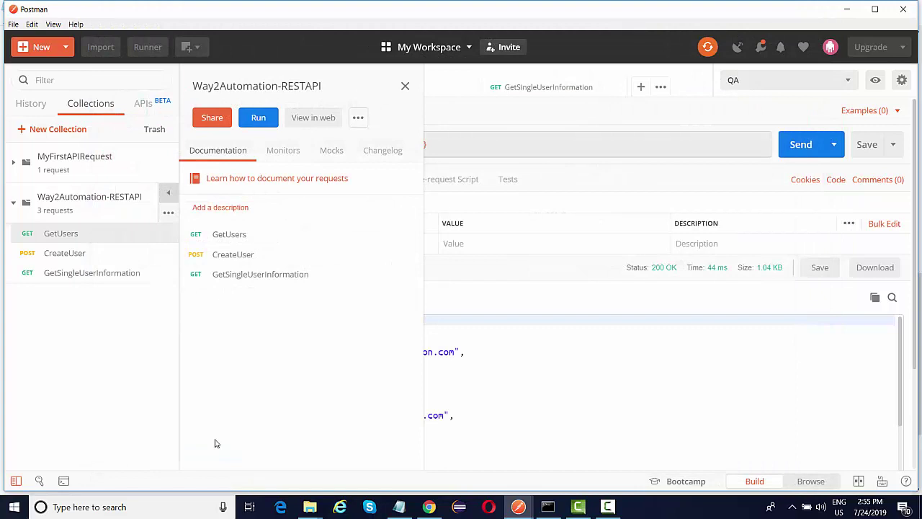
pyautogui.click(627, 409)
pyautogui.scroll(-2, 628, 410)
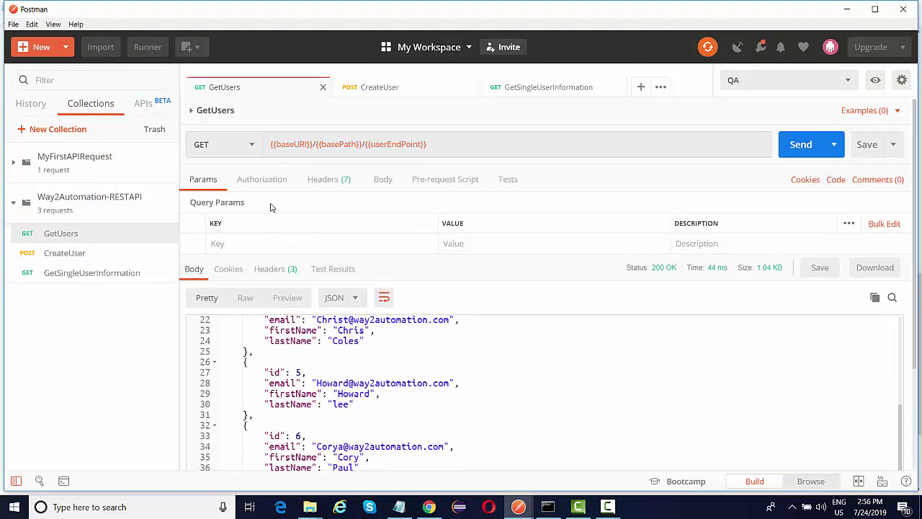
pyautogui.click(509, 179)
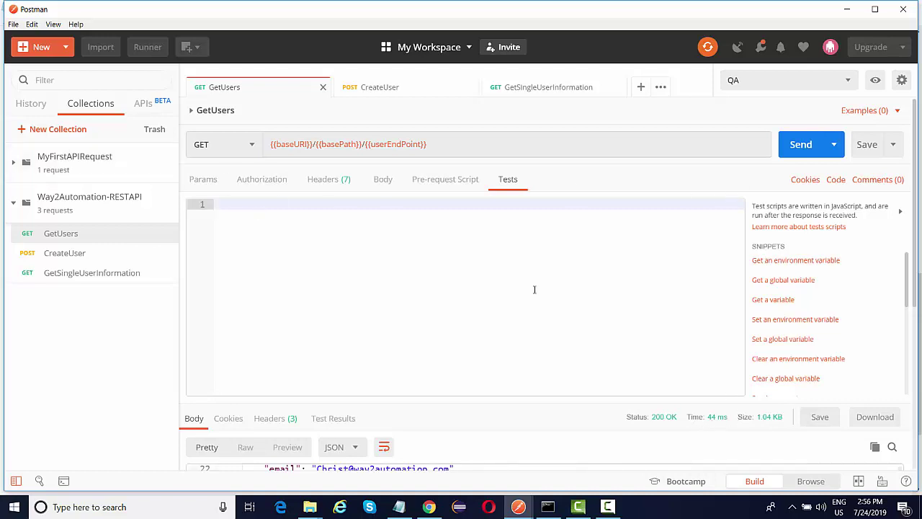
pyautogui.click(390, 96)
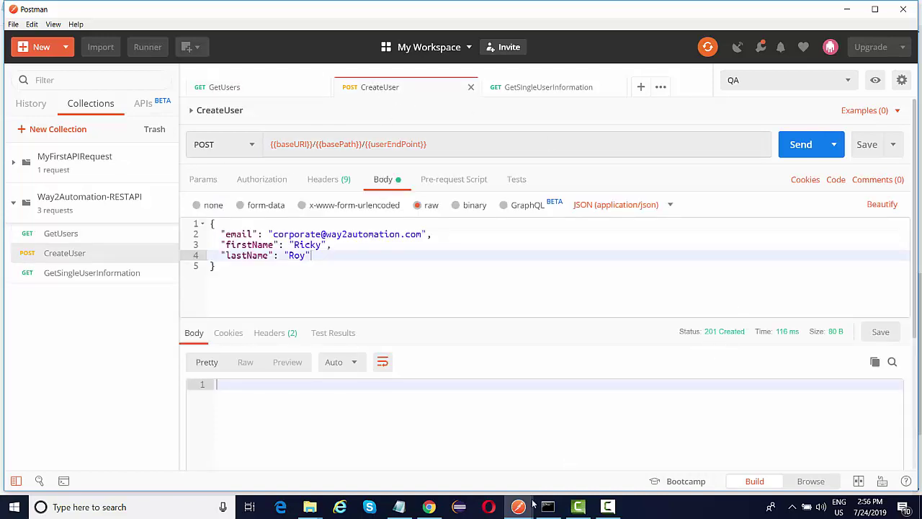
# - Switch to Chrome, search Google for "rest api status code" in a new tab, and open the restfulapi.net HTTP Response Status Codes article
pyautogui.click(428, 507)
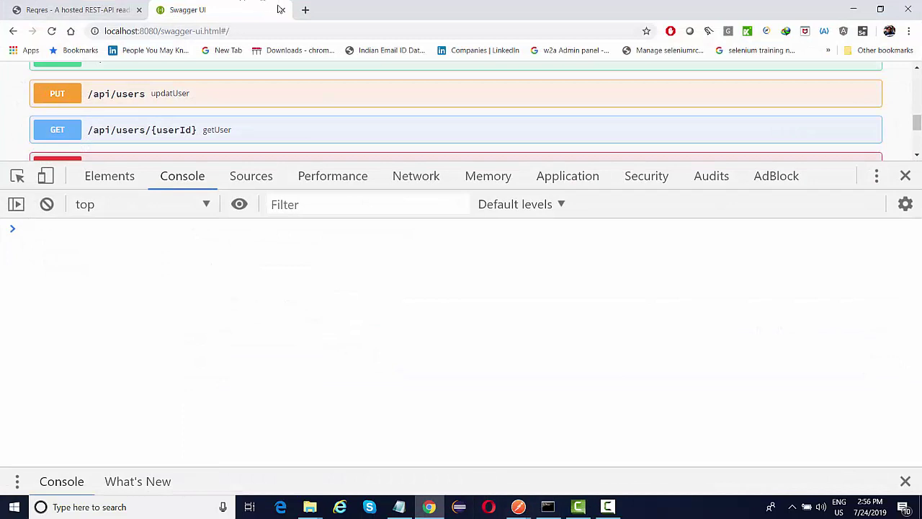
pyautogui.click(305, 11)
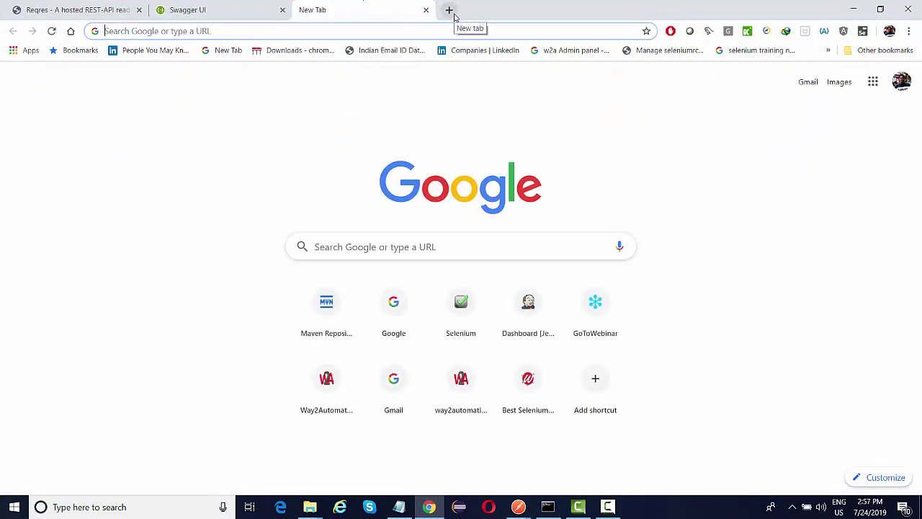
pyautogui.write('rest api')
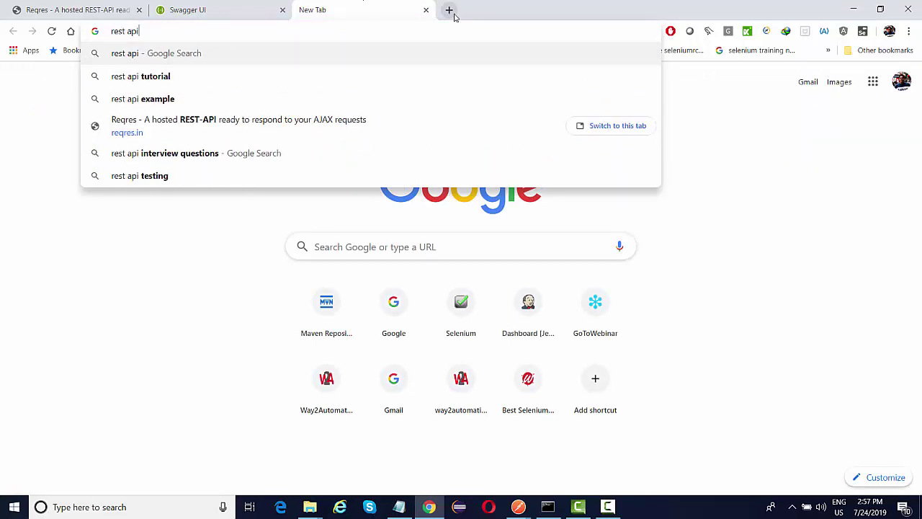
pyautogui.write(' statu')
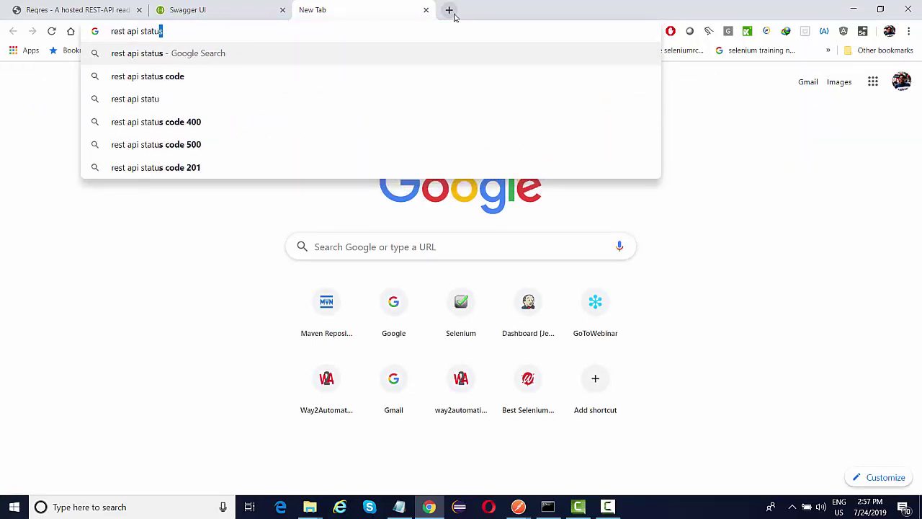
pyautogui.press('Down')
pyautogui.press('Return')
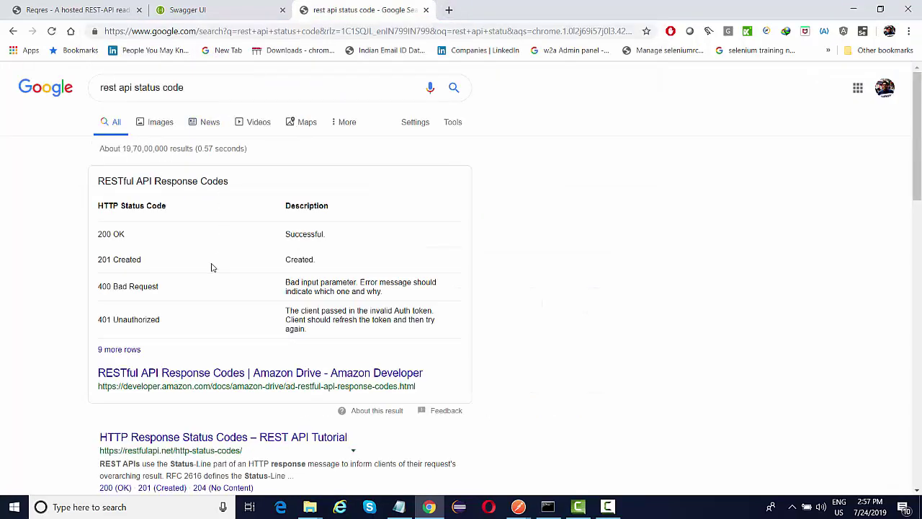
pyautogui.scroll(-2, 211, 267)
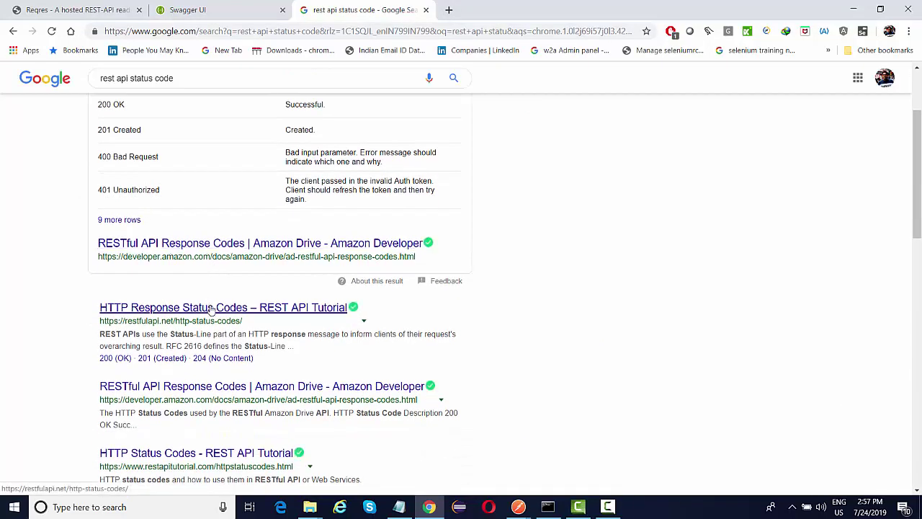
pyautogui.click(212, 308)
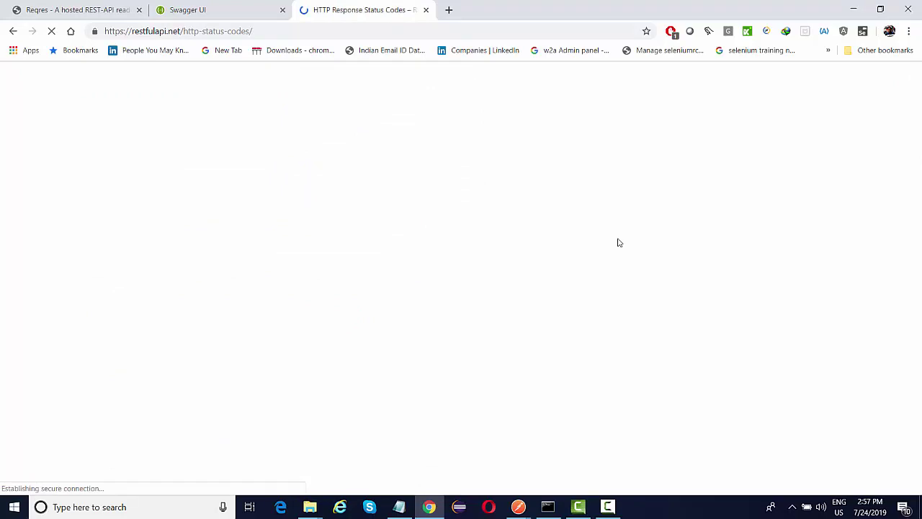
# - Read through the HTTP status code categories and the descriptions of the individual 2xx, 3xx and 4xx codes
pyautogui.scroll(-2, 618, 243)
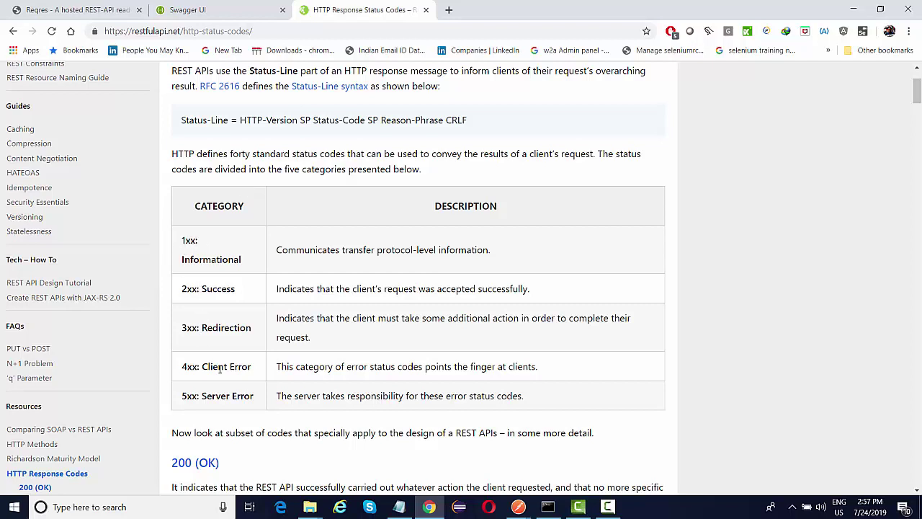
pyautogui.scroll(-1, 218, 363)
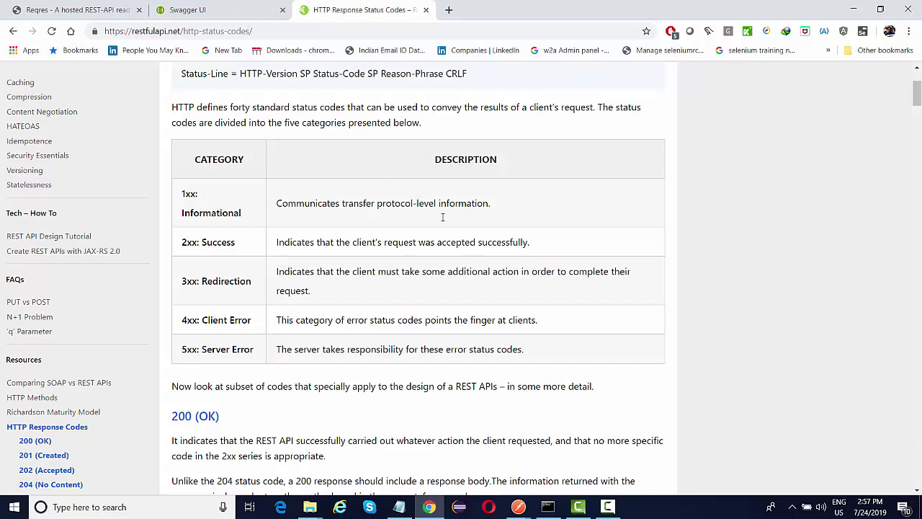
pyautogui.scroll(-3, 443, 329)
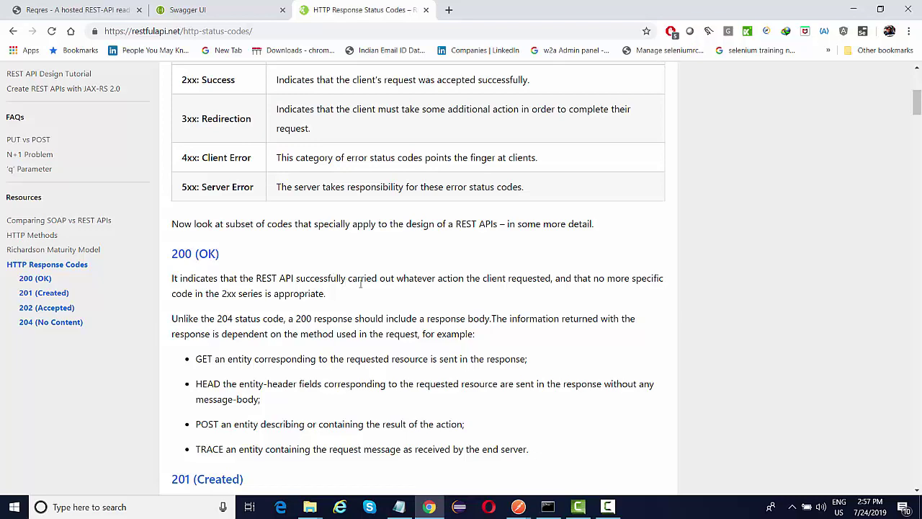
pyautogui.scroll(-1, 368, 282)
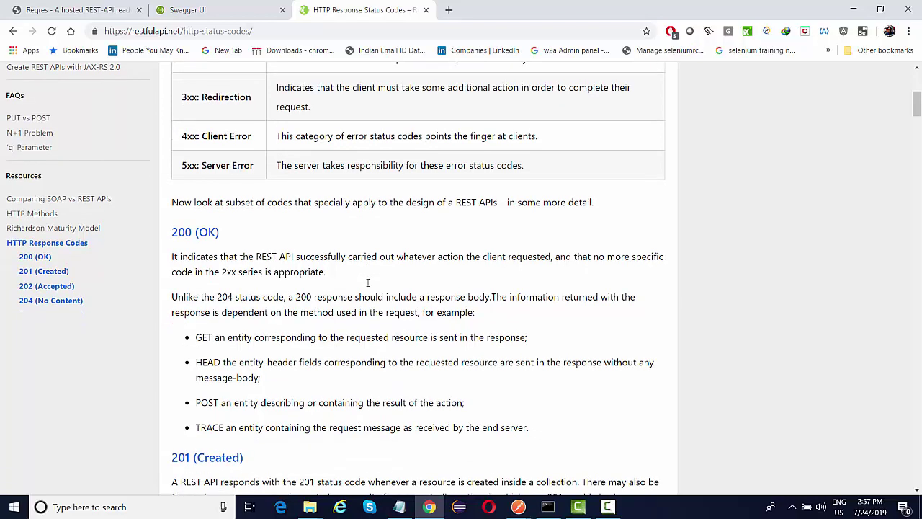
pyautogui.scroll(-1, 367, 282)
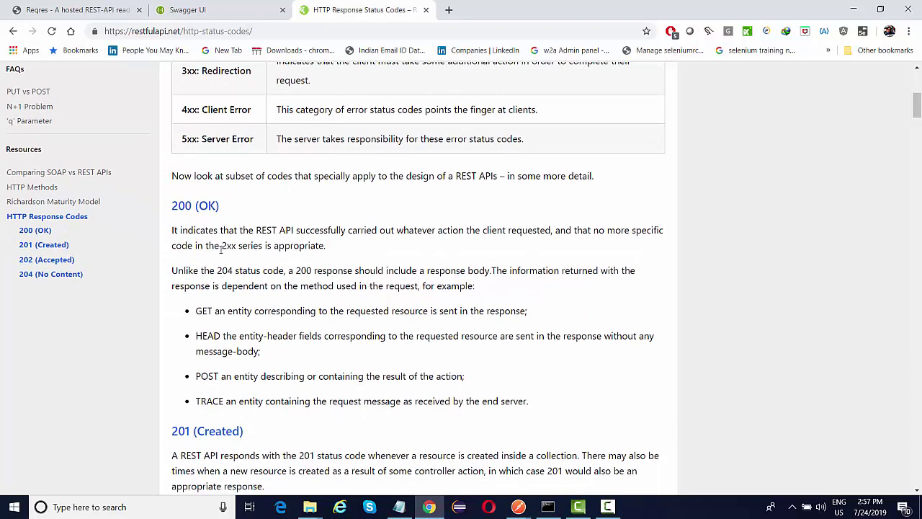
pyautogui.scroll(-2, 368, 334)
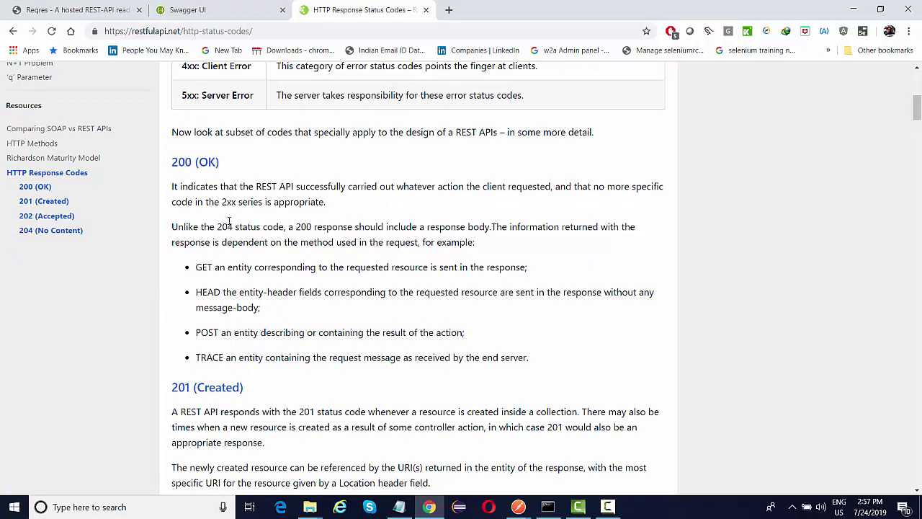
pyautogui.scroll(-3, 385, 322)
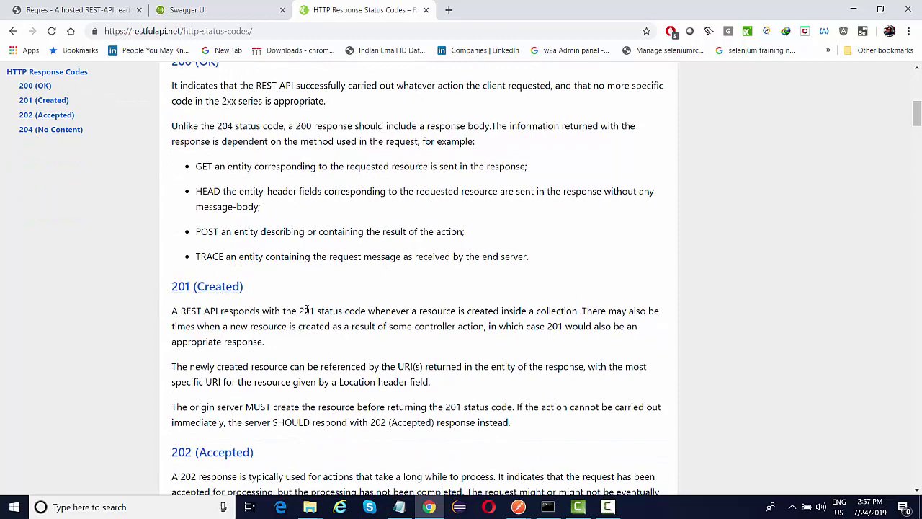
pyautogui.scroll(-3, 209, 295)
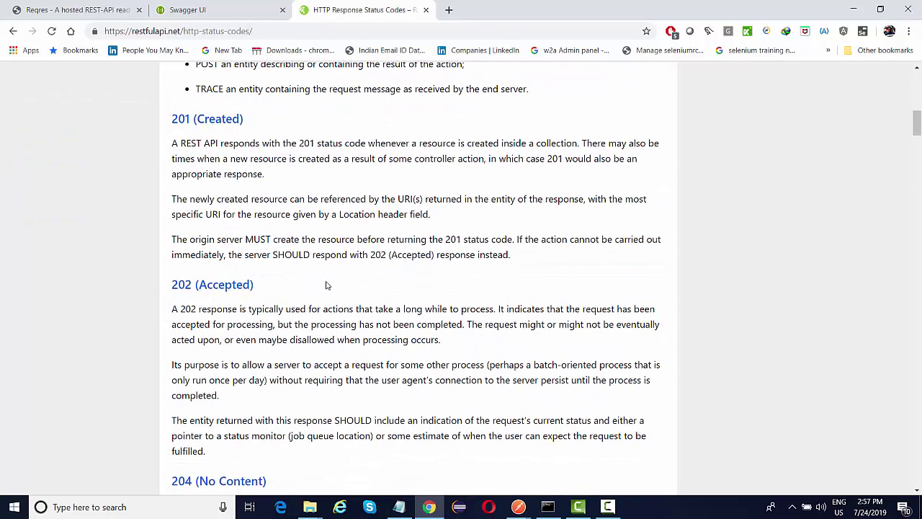
pyautogui.scroll(-3, 331, 298)
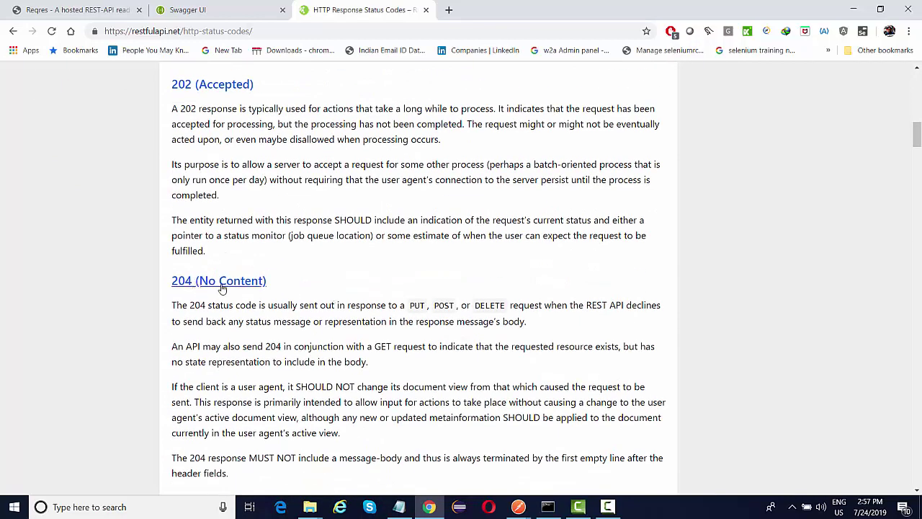
pyautogui.scroll(-3, 333, 301)
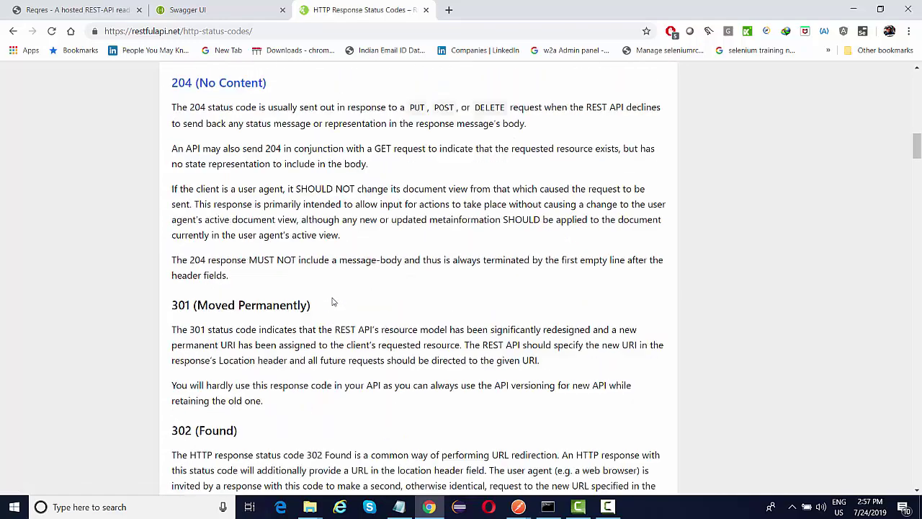
pyautogui.scroll(-6, 333, 301)
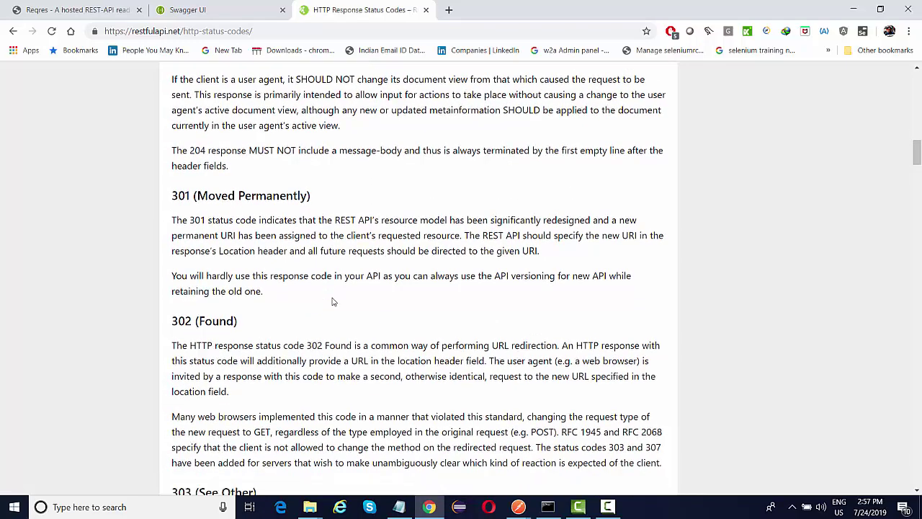
pyautogui.scroll(-7, 333, 301)
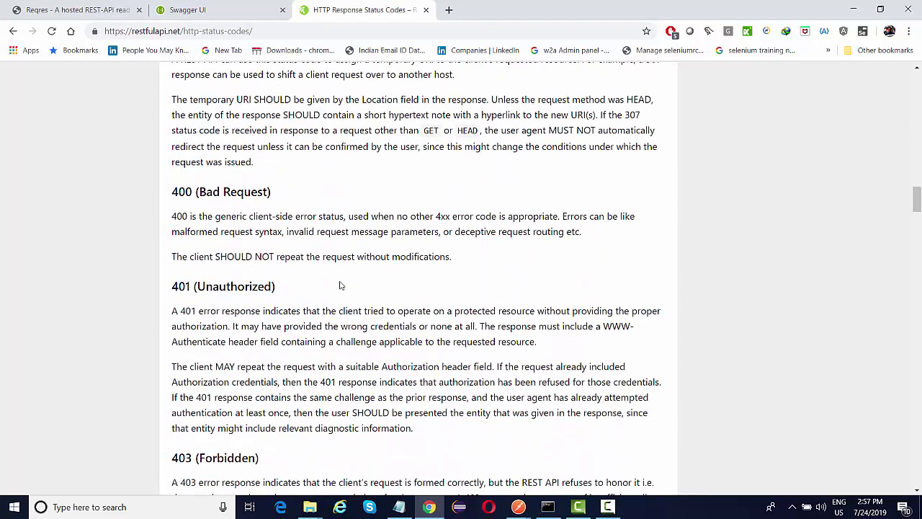
# - Read the descriptions of the 4xx and 5xx status codes, from 401 (Unauthorized) through 501 (Not Implemented)
pyautogui.scroll(-2, 340, 287)
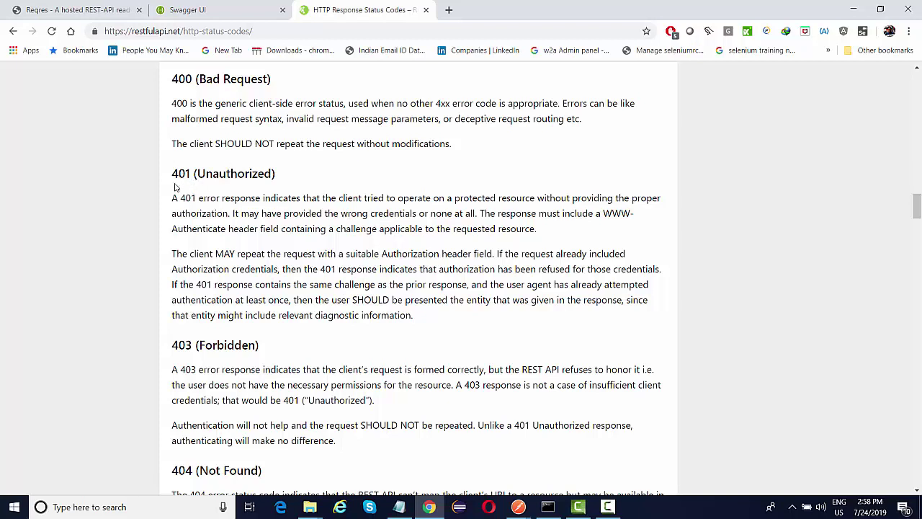
pyautogui.scroll(-4, 322, 270)
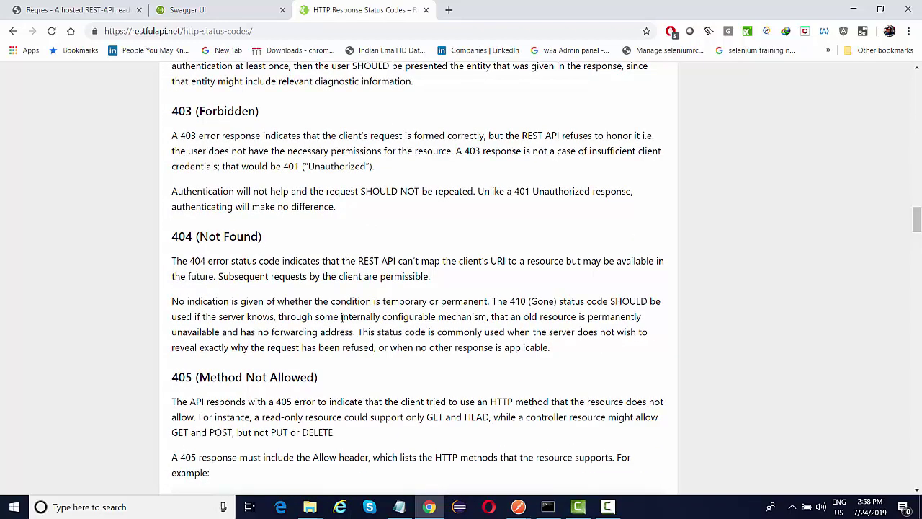
pyautogui.scroll(-5, 341, 317)
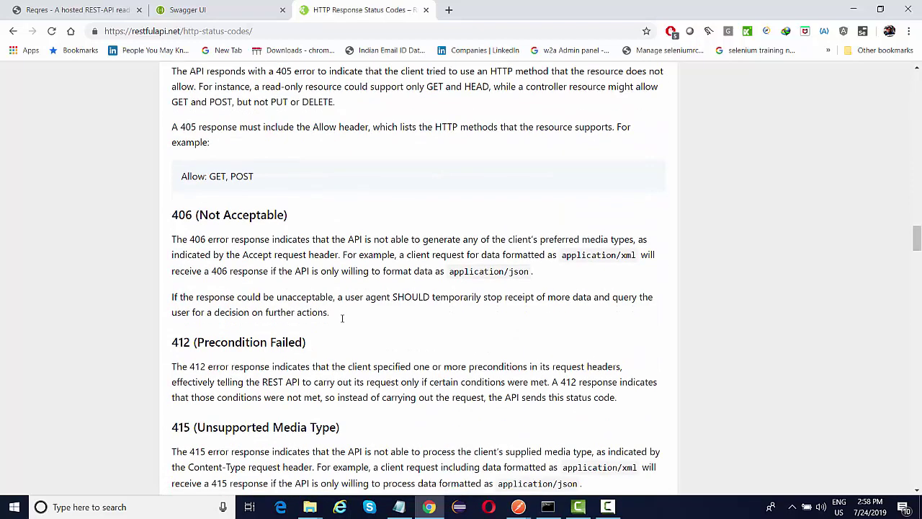
pyautogui.scroll(-7, 341, 317)
pyautogui.scroll(2, 343, 320)
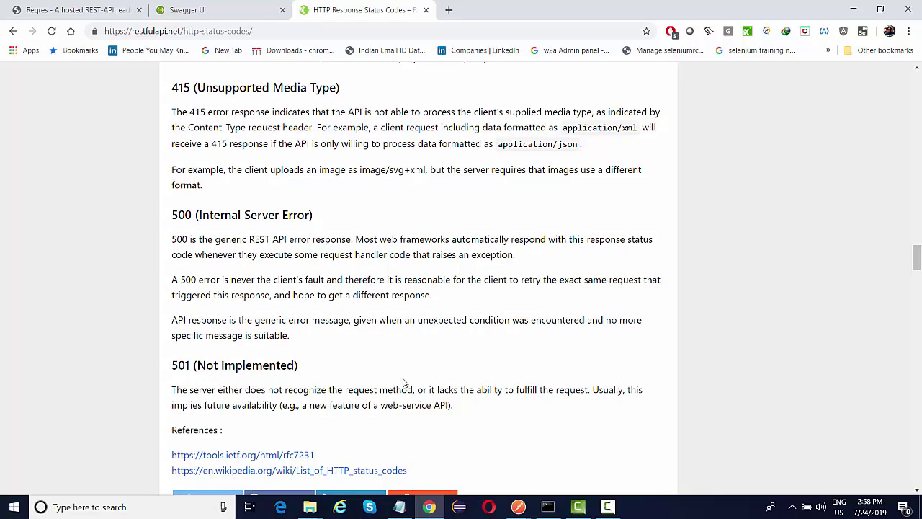
# - Return to the start of the article and review the status code category table and the 200 (OK) and 201 (Created) descriptions
pyautogui.scroll(8, 445, 293)
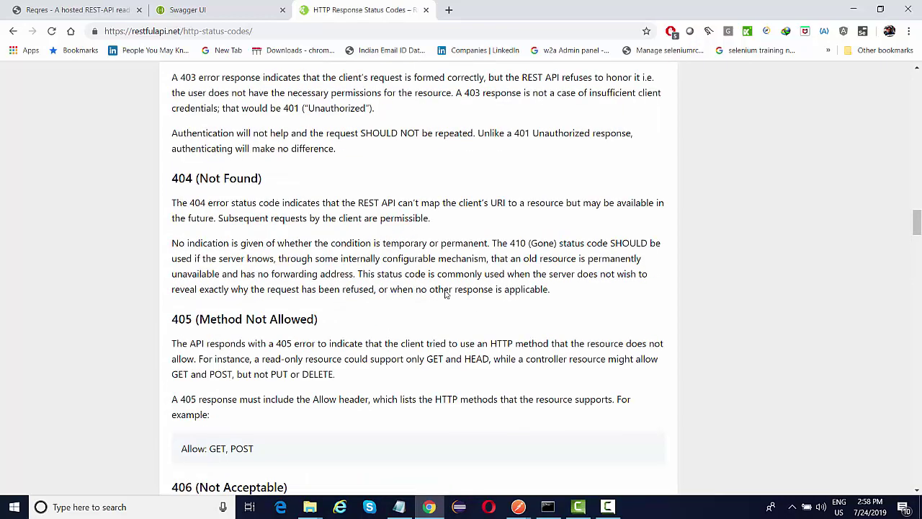
pyautogui.scroll(15, 445, 293)
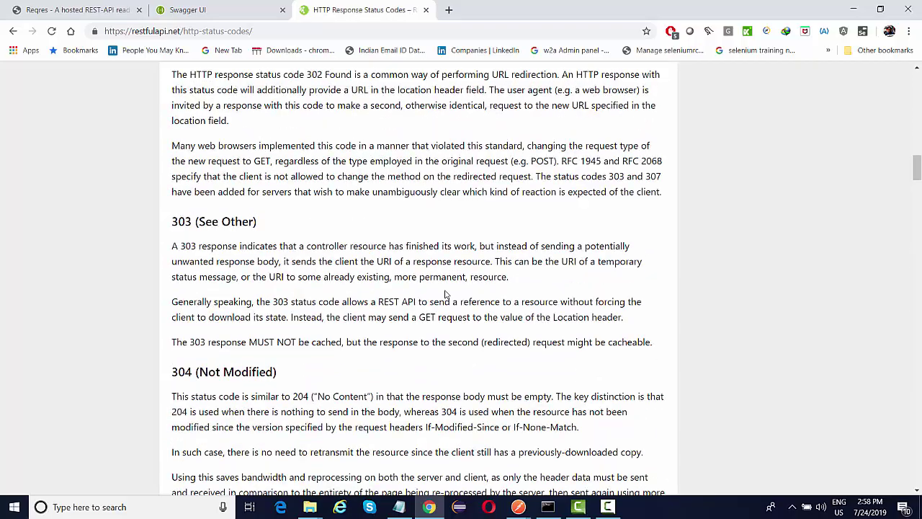
pyautogui.scroll(15, 445, 293)
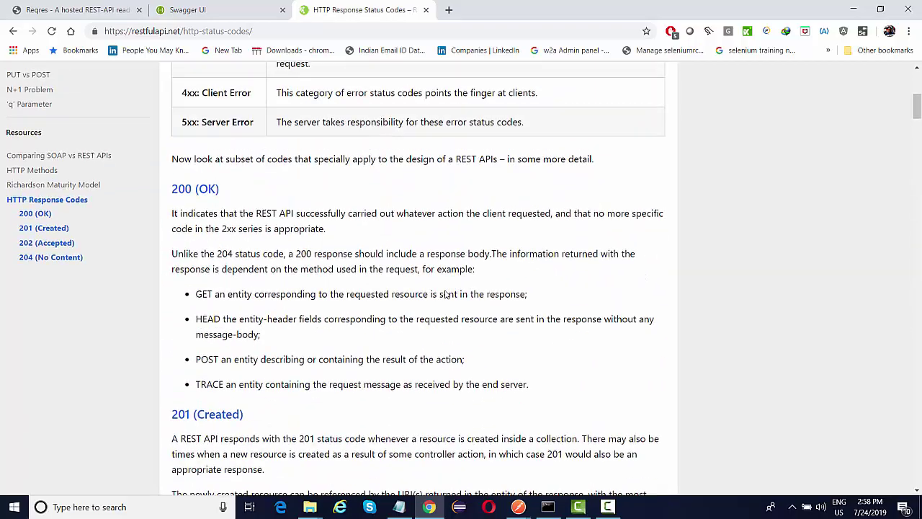
pyautogui.scroll(1, 445, 293)
pyautogui.scroll(-1, 445, 293)
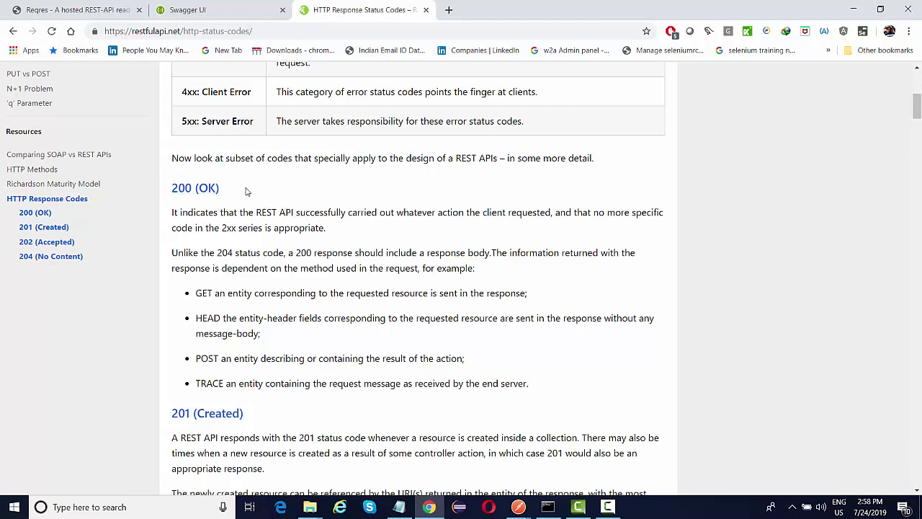
pyautogui.scroll(-2, 382, 292)
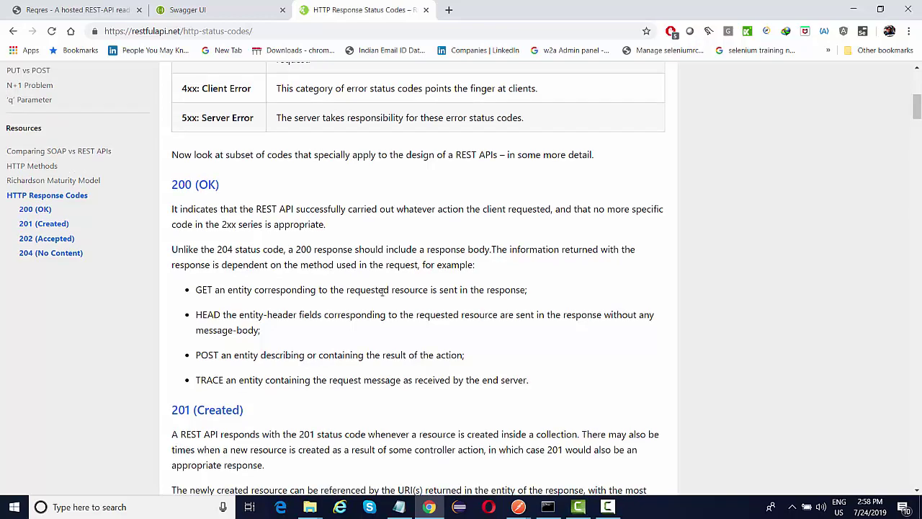
pyautogui.scroll(4, 382, 291)
pyautogui.scroll(4, 381, 292)
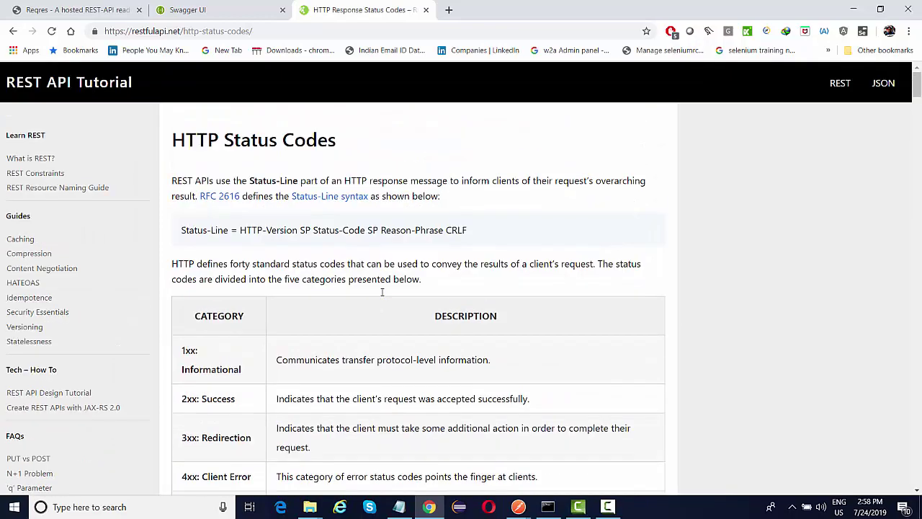
pyautogui.scroll(-5, 382, 291)
pyautogui.scroll(-1, 381, 290)
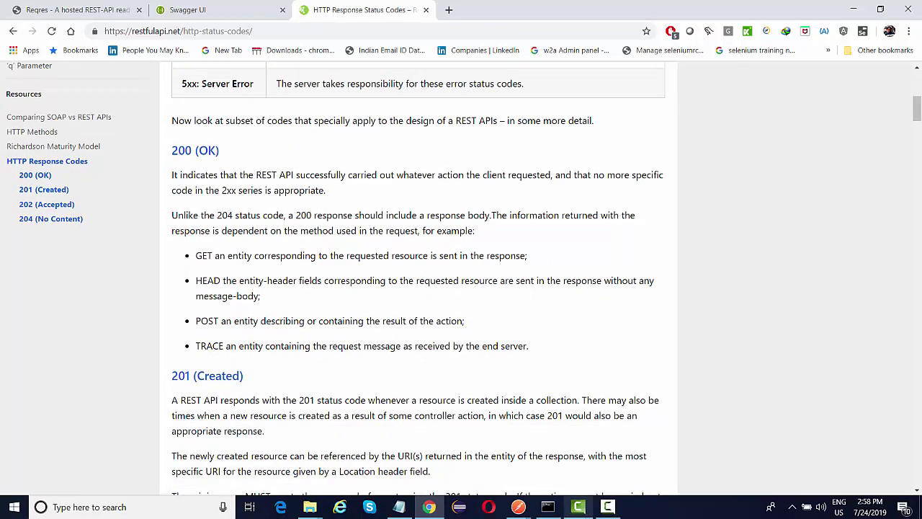
# - Switch to Postman's Collection Runner window with the Way2Automation-RESTAPI run results for QA
pyautogui.moveTo(518, 510)
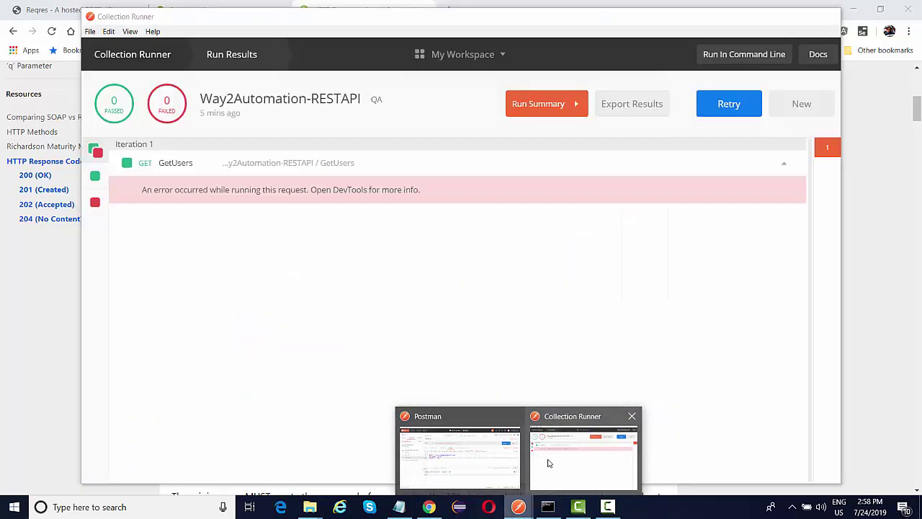
pyautogui.click(548, 461)
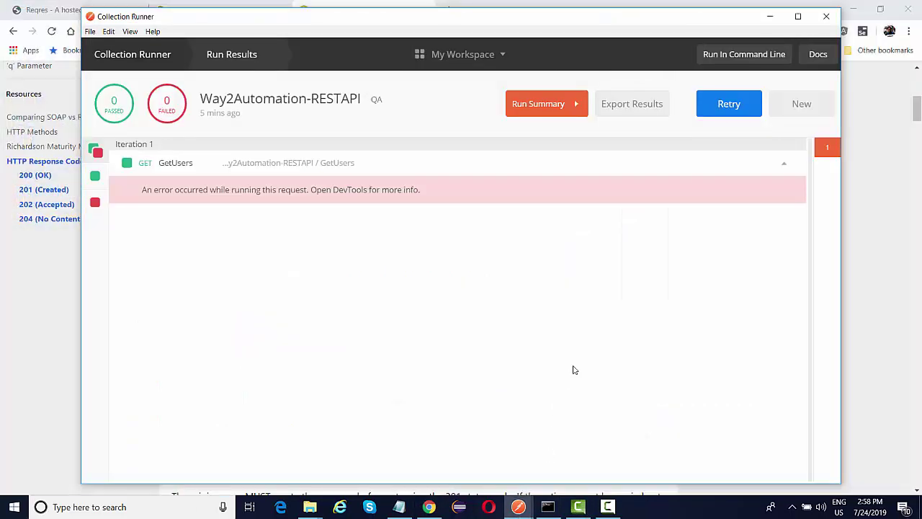